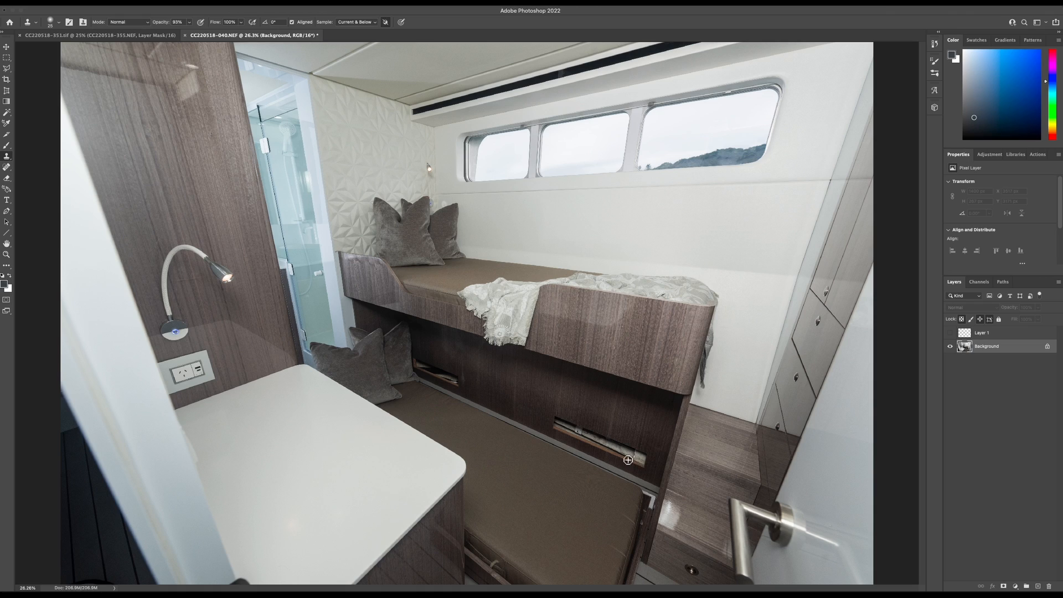
Examine the open slots in the panel below the bunk in the cabin photo at 100% zoom
key(super+1)
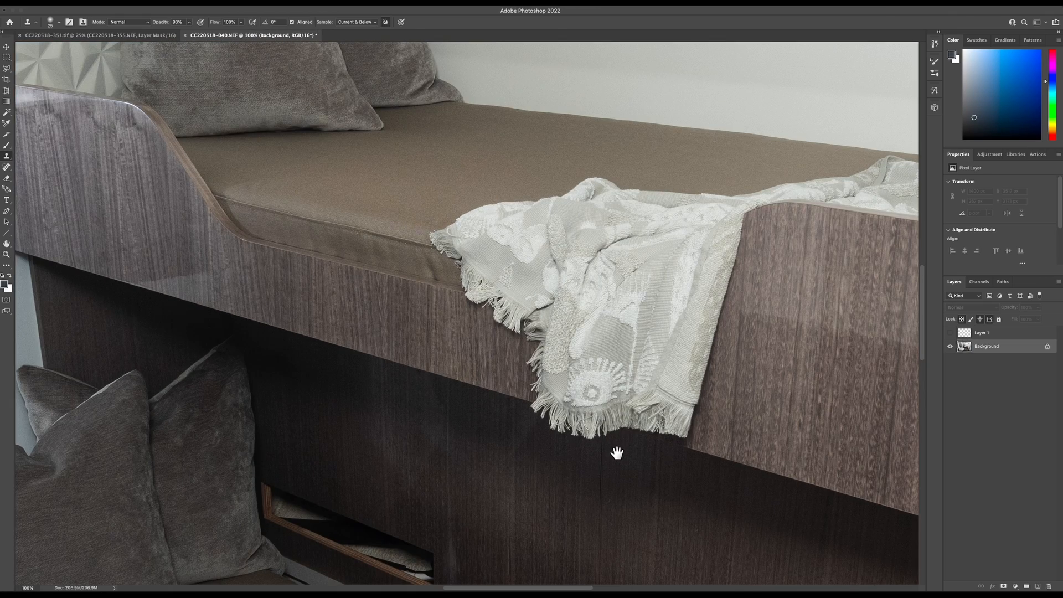
drag(616, 453, 371, 76)
drag(717, 344, 581, 265)
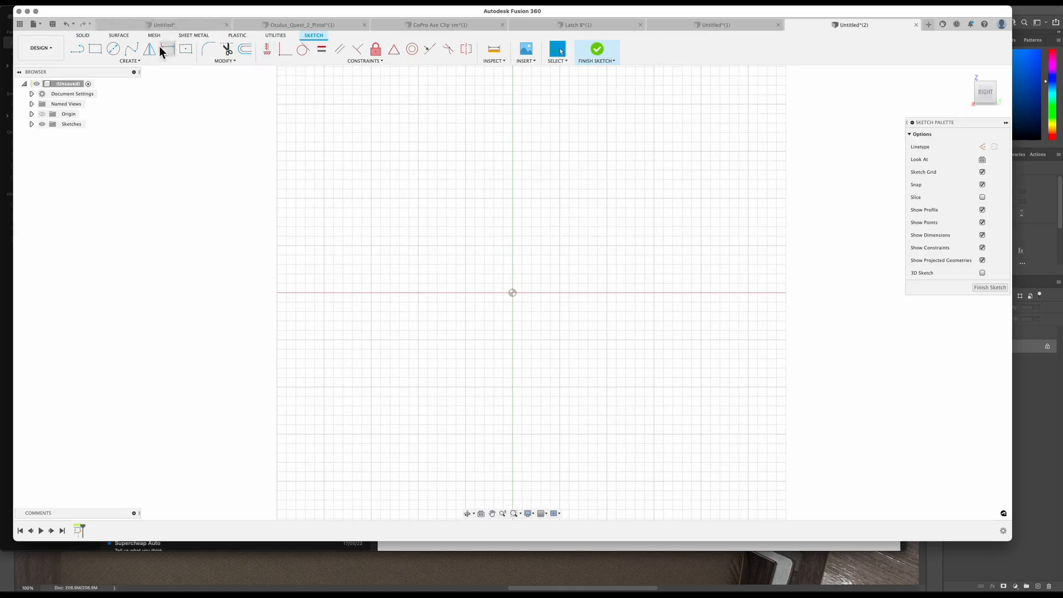
Sketch a center rectangle at the origin, 100 mm high and 500 mm wide
click(513, 292)
text(100)
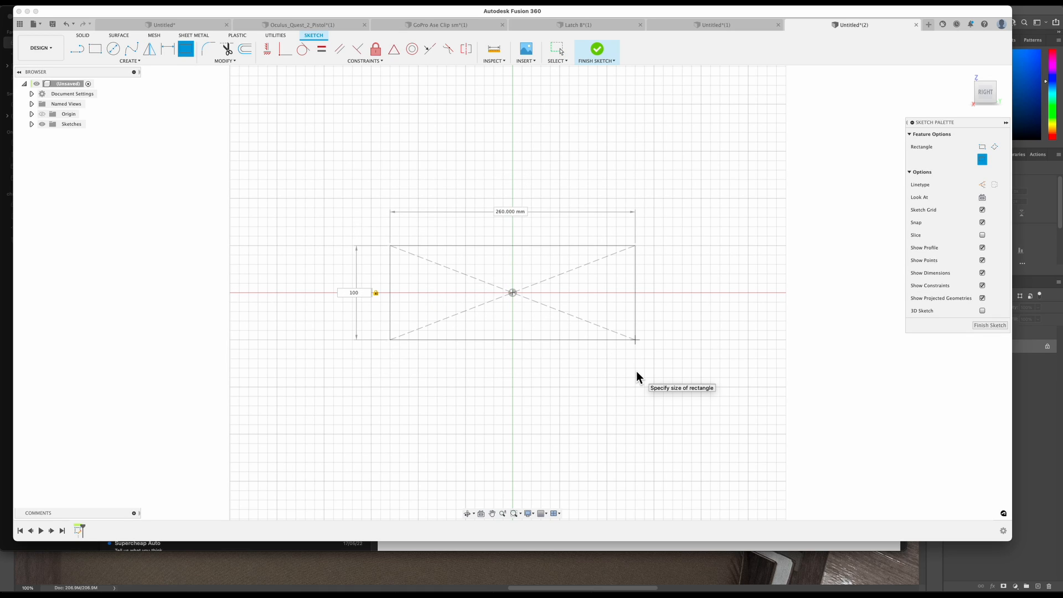
text(500)
key(Return)
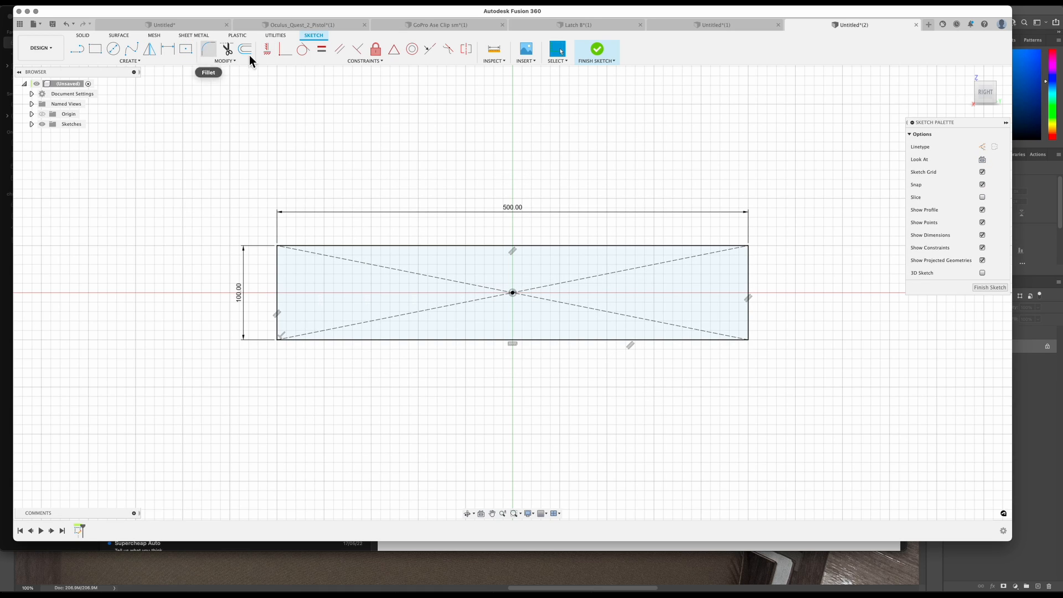
Fillet all four corners of the rectangle with an 8 mm radius
click(277, 246)
text(8)
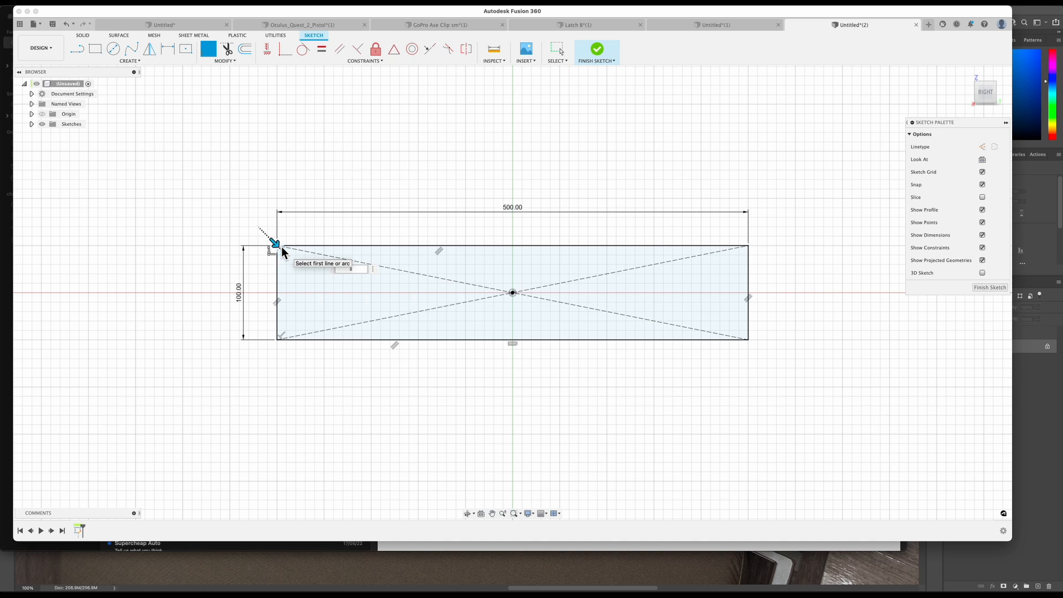
key(Return)
click(283, 337)
click(748, 339)
click(738, 245)
click(749, 256)
key(Return)
Sketch 5 mm screw-hole circles at the four corner fillet centers and midway along both long edges, and finish the sketch
middle_drag(504, 338, 458, 311)
scroll(364, 287, up, 5)
middle_drag(364, 287, 415, 337)
scroll(416, 340, down, 3)
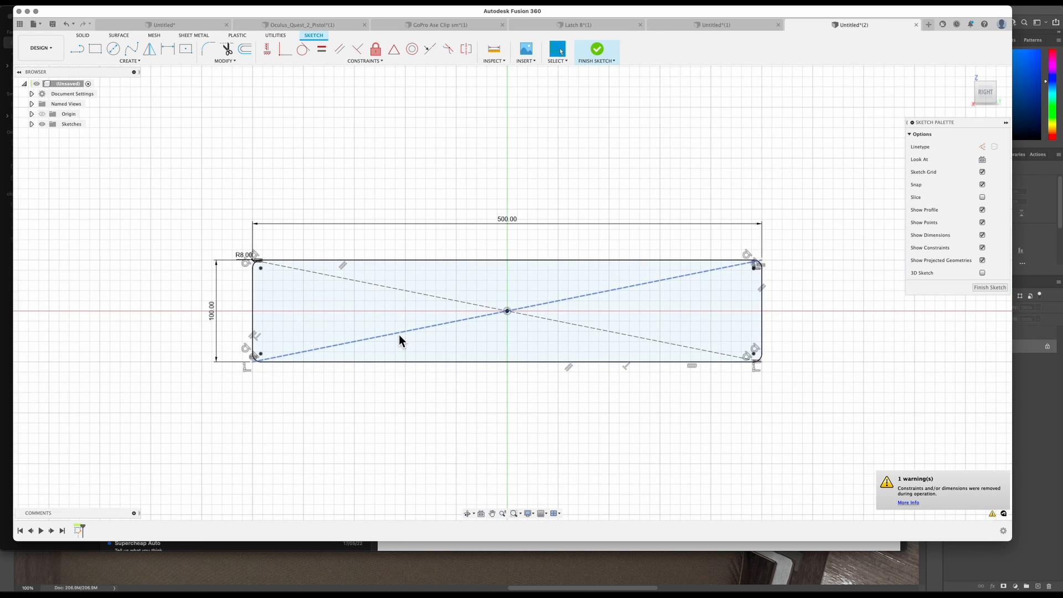
key(c)
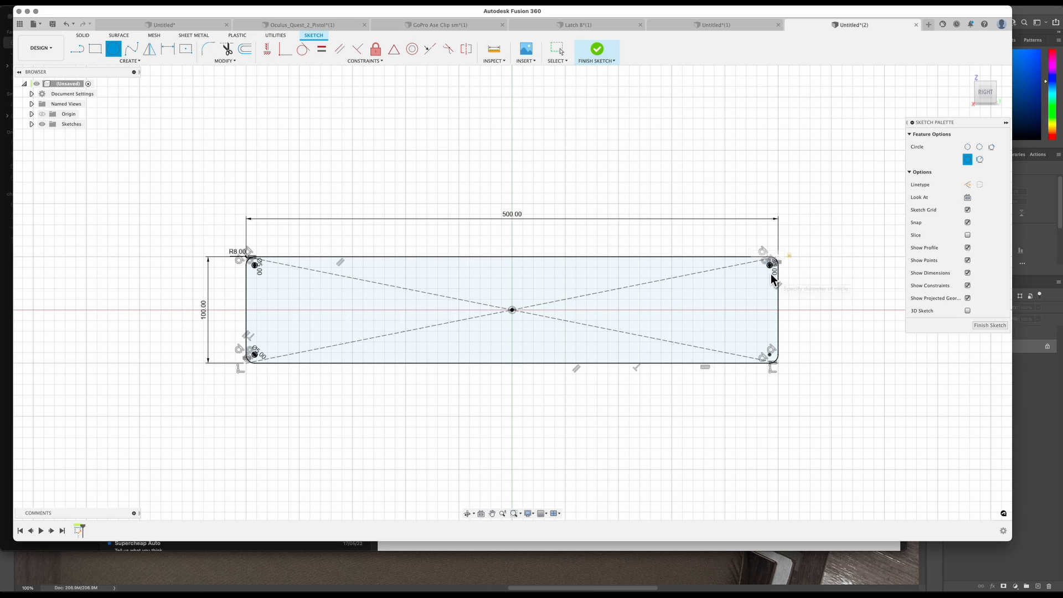
click(511, 265)
text(5)
key(Return)
key(Return)
mouse_move(689, 374)
shift+middle_down()
mouse_move(705, 350)
mouse_move(714, 374)
shift+middle_up()
click(993, 326)
Extrude the plate profile about 3 mm as a new body, leaving the six screw holes open
mouse_move(703, 411)
shift+middle_down()
mouse_move(718, 393)
mouse_move(668, 382)
shift+middle_up()
click(637, 307)
click(96, 50)
drag(537, 285, 536, 281)
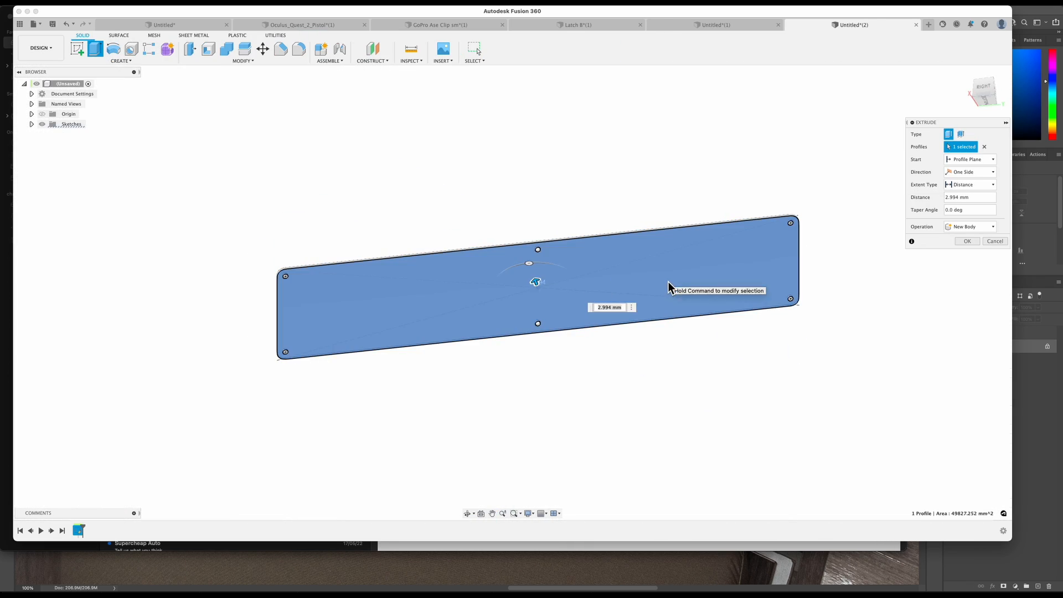
key(Return)
Create a box as a new body on the plate's upper left half, about 220 mm long, 5 mm wide and about 24.5 mm high
shift+middle_drag(684, 387, 303, 261)
click(121, 60)
click(85, 198)
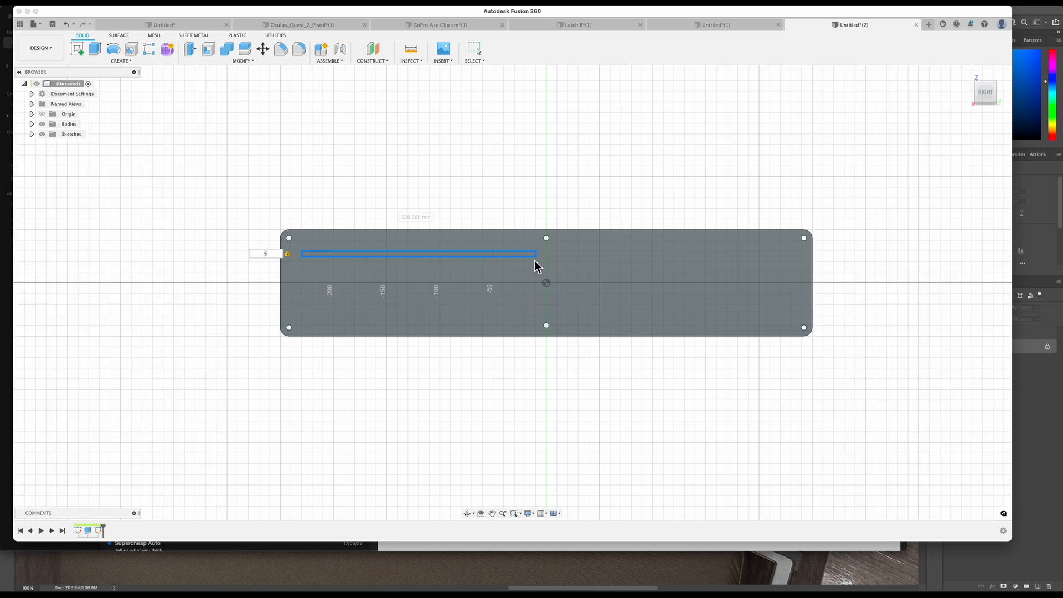
click(535, 266)
drag(362, 246, 384, 226)
click(968, 184)
click(971, 212)
click(968, 199)
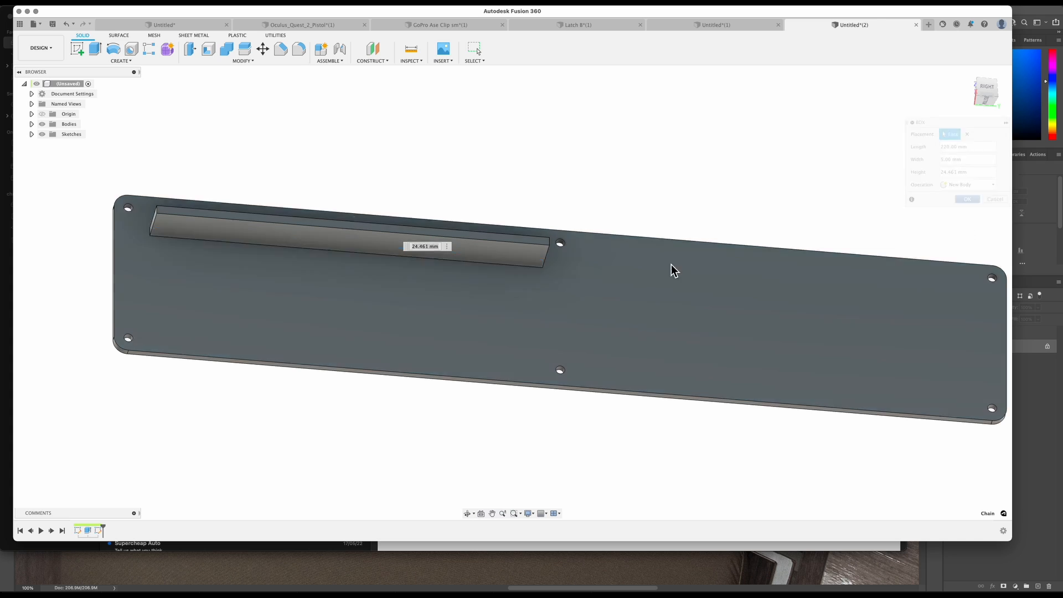
Fillet the four edges at the two ends of the long box with a radius of about 1.6 mm
shift+middle_drag(671, 264, 604, 337)
click(250, 221)
shift+click(250, 230)
shift+middle_drag(443, 261, 429, 238)
shift+click(563, 241)
shift+click(563, 250)
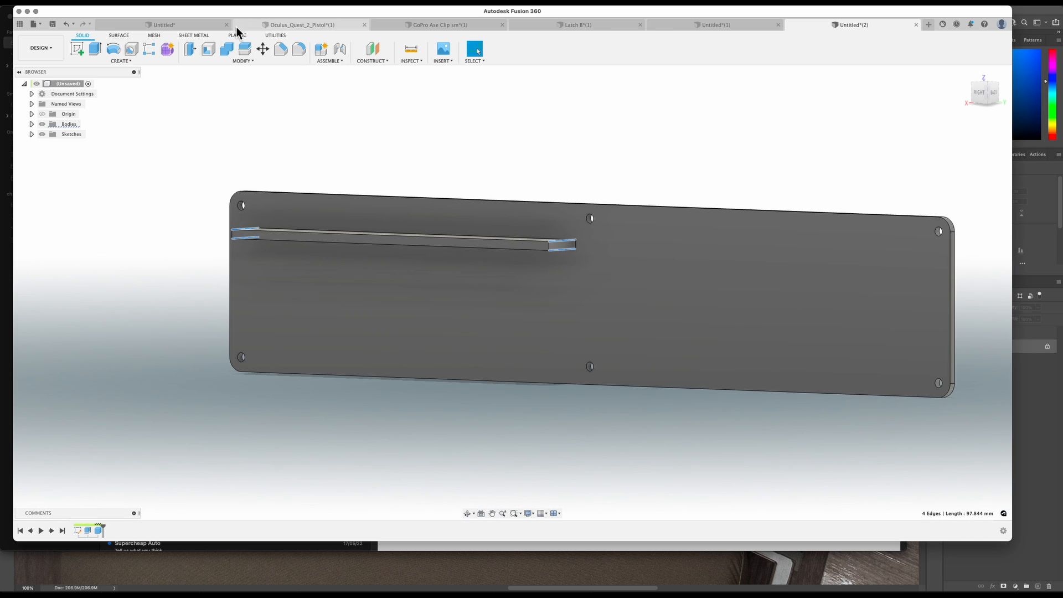
click(299, 49)
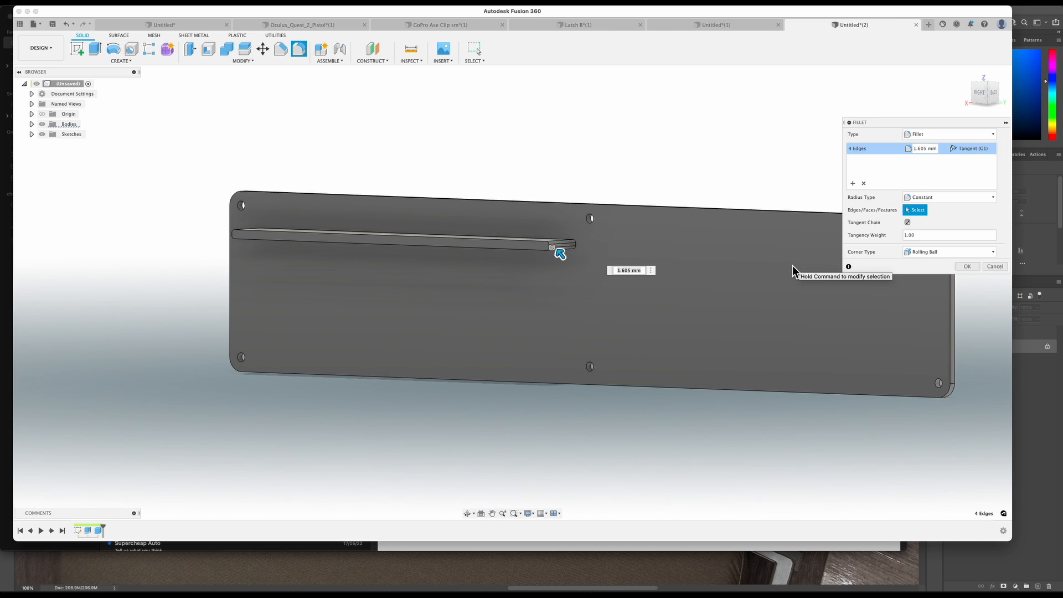
key(Return)
Move the box body up about 5.4 mm in Z and push it through the plate
shift+middle_drag(712, 283, 771, 301)
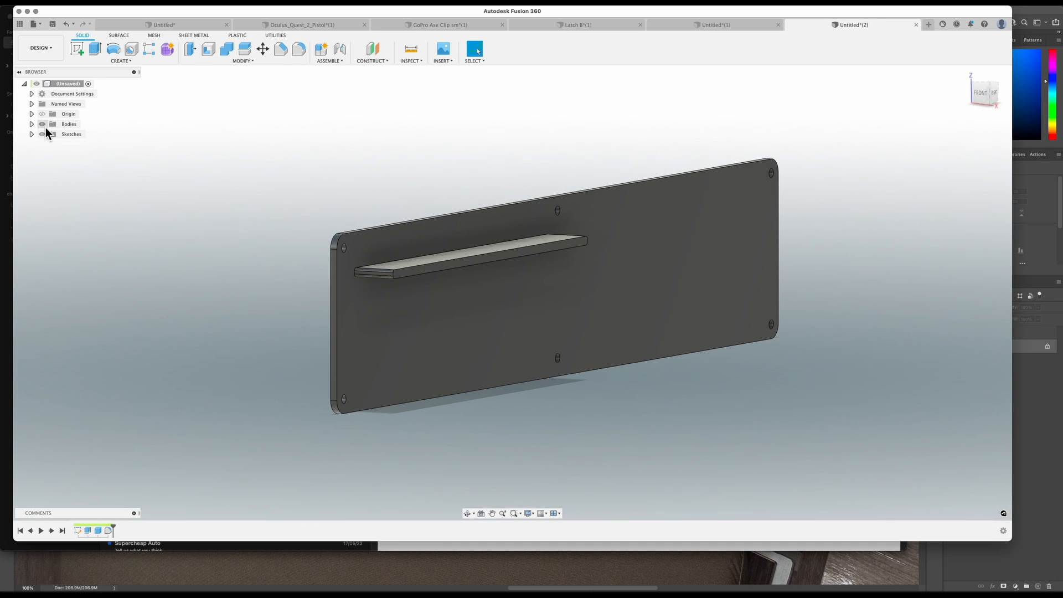
click(32, 124)
click(78, 142)
click(993, 90)
middle_drag(821, 249, 948, 226)
right_click(329, 133)
click(295, 138)
drag(231, 207, 229, 194)
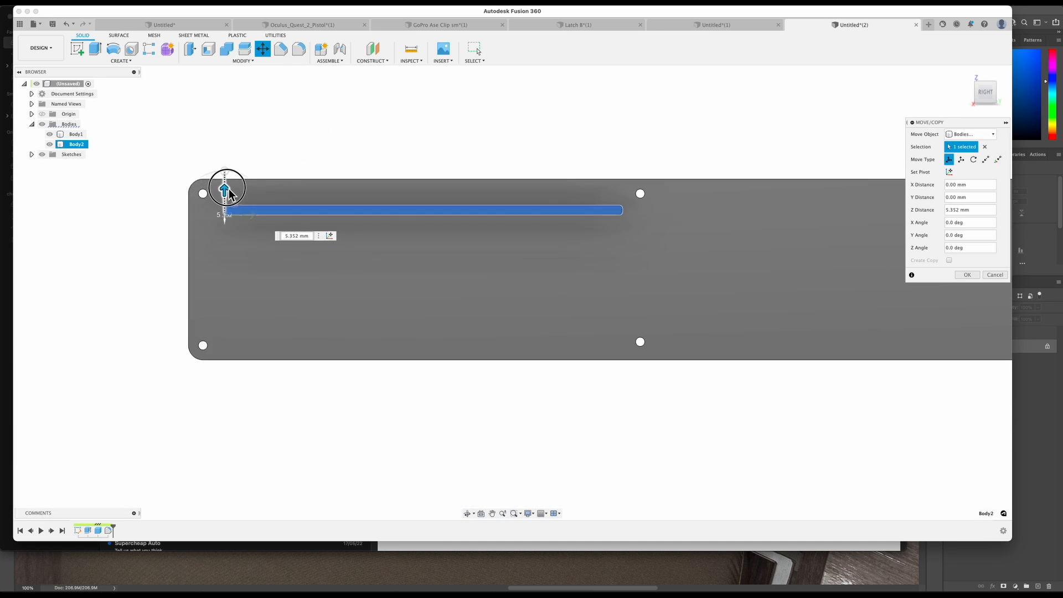
shift+middle_drag(711, 241, 766, 217)
drag(238, 160, 231, 175)
click(968, 275)
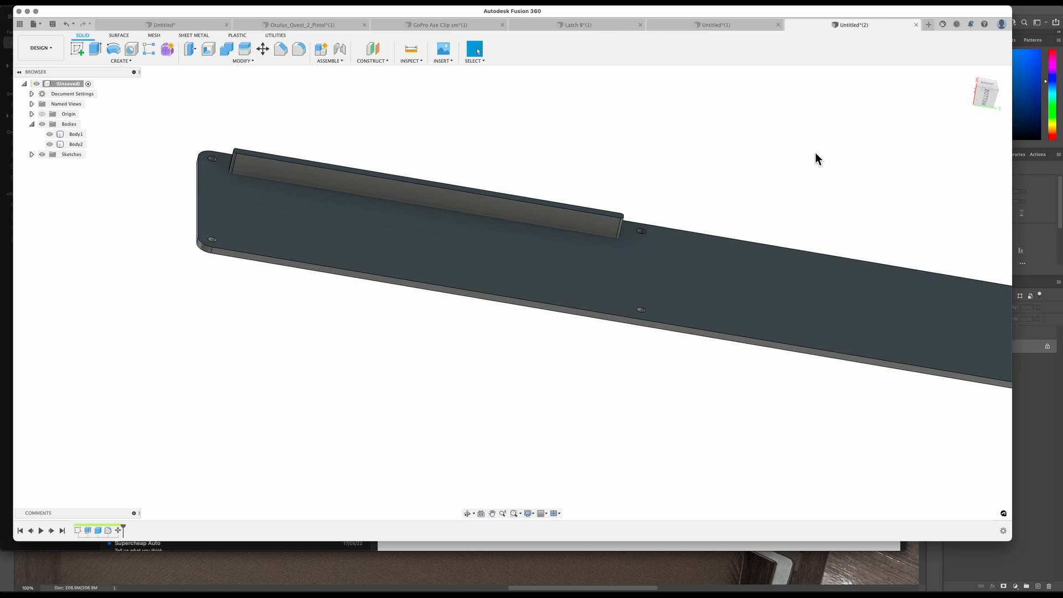
Set up a rectangular pattern of the box body along the vertical axis with an extent of about -64 mm
click(988, 84)
click(75, 144)
click(121, 61)
mouse_move(94, 243)
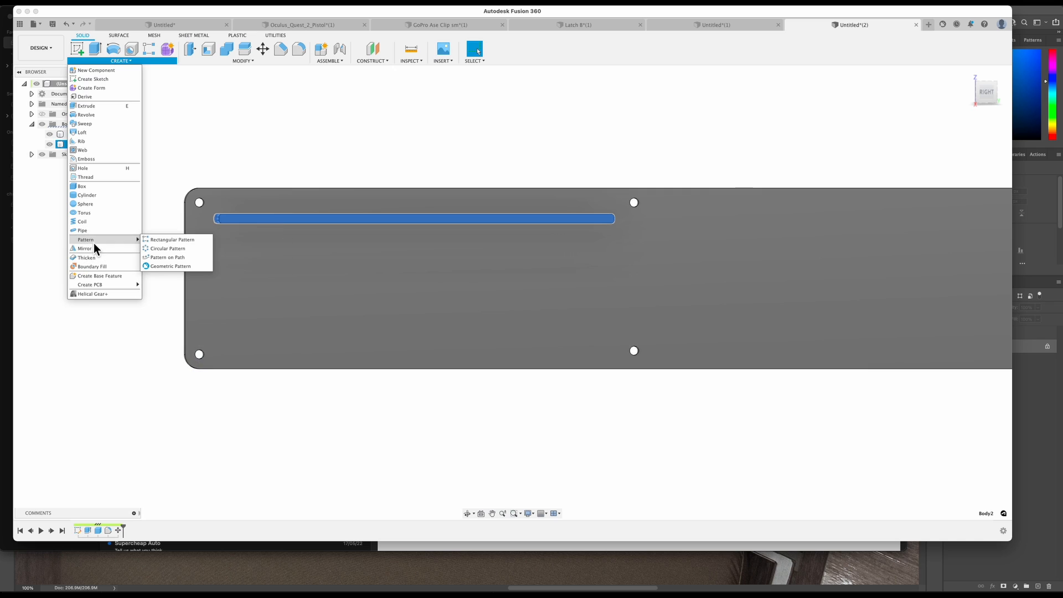
click(172, 240)
click(985, 223)
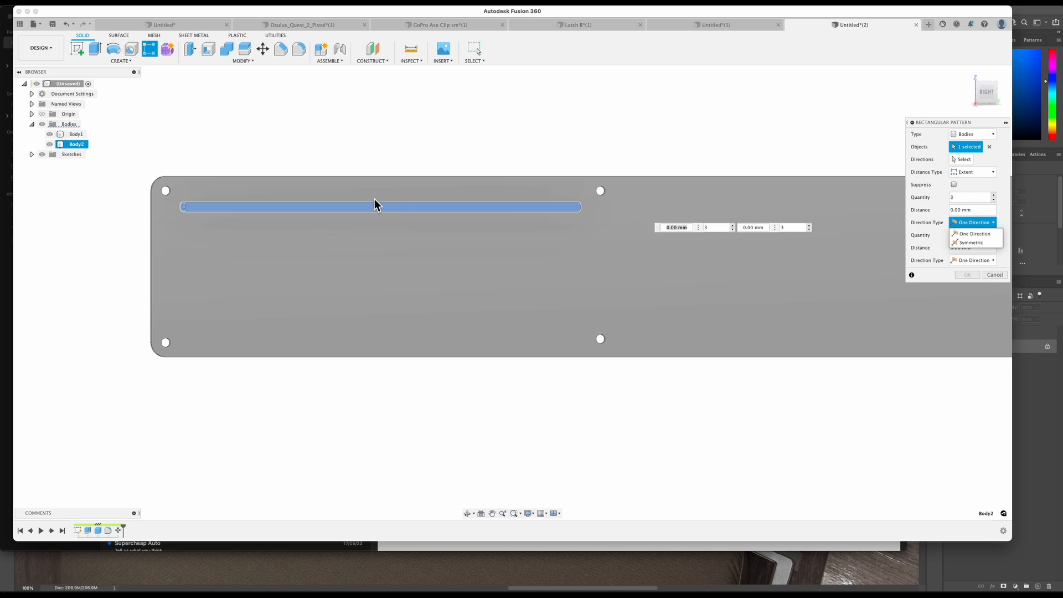
click(986, 234)
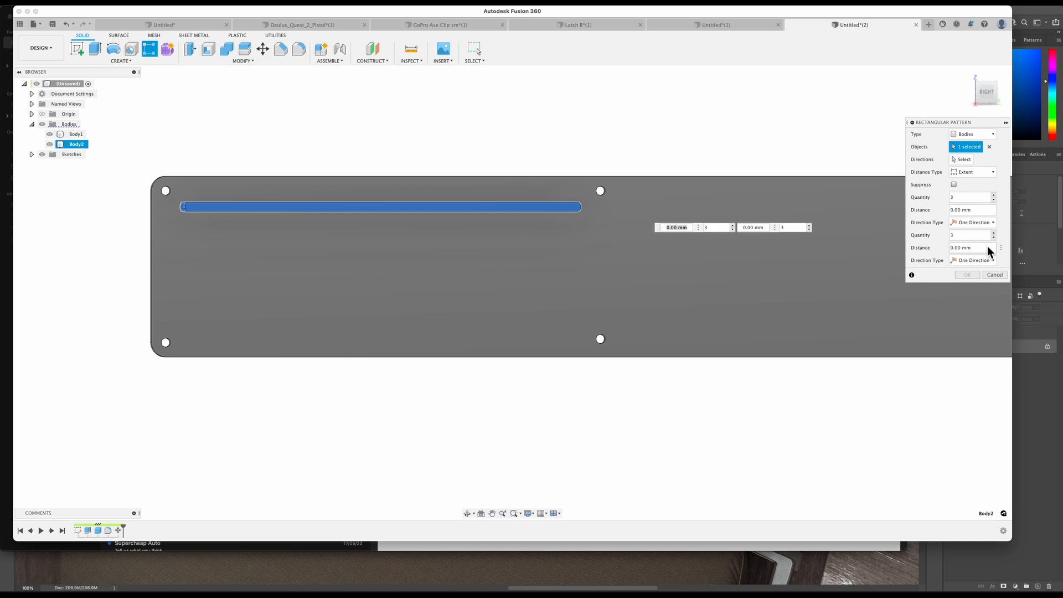
click(963, 159)
click(601, 248)
drag(381, 216, 382, 333)
click(509, 343)
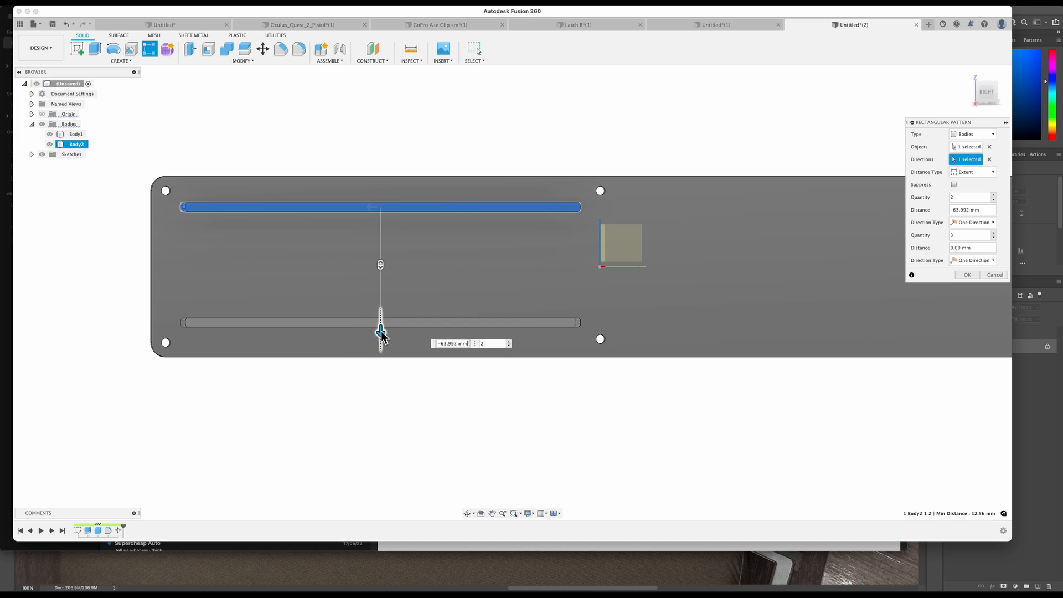
Set the pattern's vertical quantity to 6 boxes
click(988, 93)
click(994, 195)
click(994, 195)
click(994, 195)
click(994, 195)
click(994, 195)
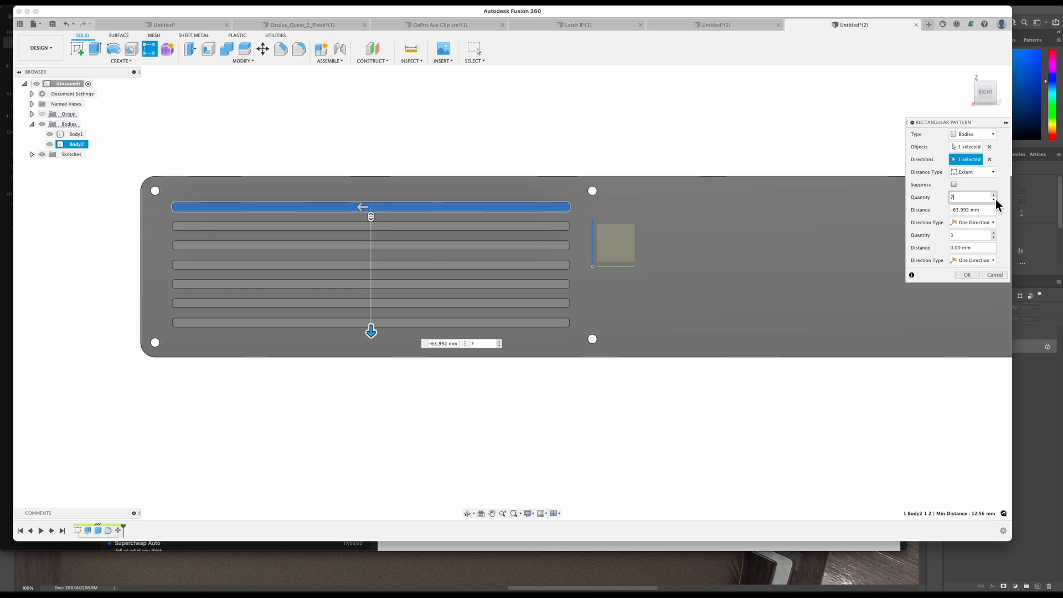
click(995, 199)
Extend the pattern horizontally to a second column on the other half of the plate and apply it
drag(362, 207, 814, 235)
click(994, 238)
middle_drag(761, 280, 625, 267)
drag(691, 194, 686, 194)
click(968, 274)
Cut all the patterned box bodies out of the plate with Combine to form the vent slots
shift+middle_drag(775, 382, 825, 360)
click(228, 51)
click(441, 153)
click(436, 173)
click(432, 196)
click(429, 218)
click(429, 241)
click(427, 263)
click(425, 284)
click(600, 240)
click(579, 277)
click(573, 298)
click(968, 199)
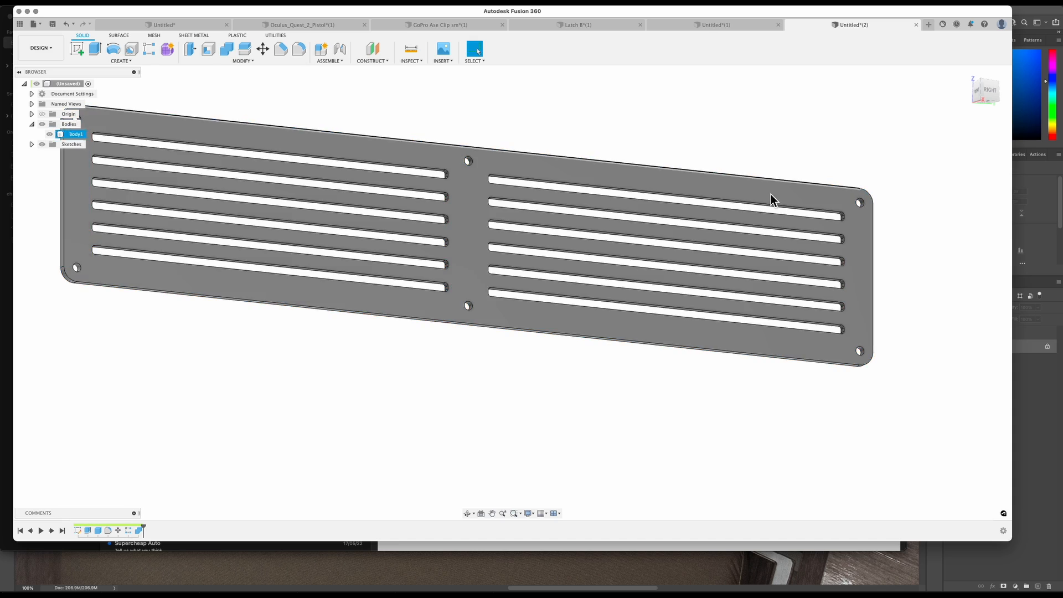
Browse the McMaster-Carr component library to the 18-8 stainless steel pan head Phillips screws in passivated finish
scroll(771, 194, down, 3)
shift+middle_drag(771, 194, 753, 157)
click(442, 60)
click(461, 117)
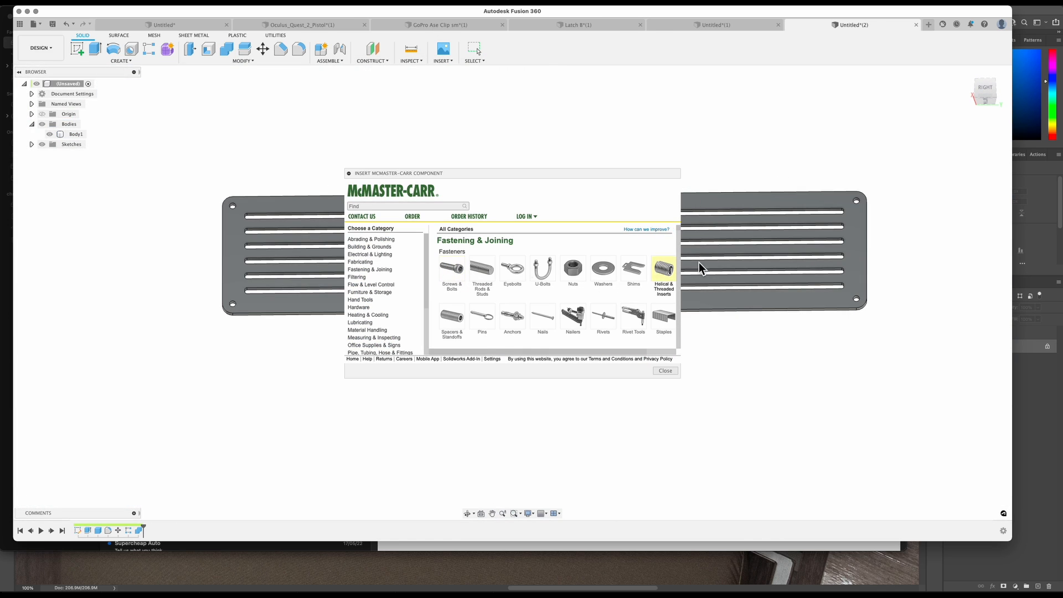
click(452, 277)
click(536, 304)
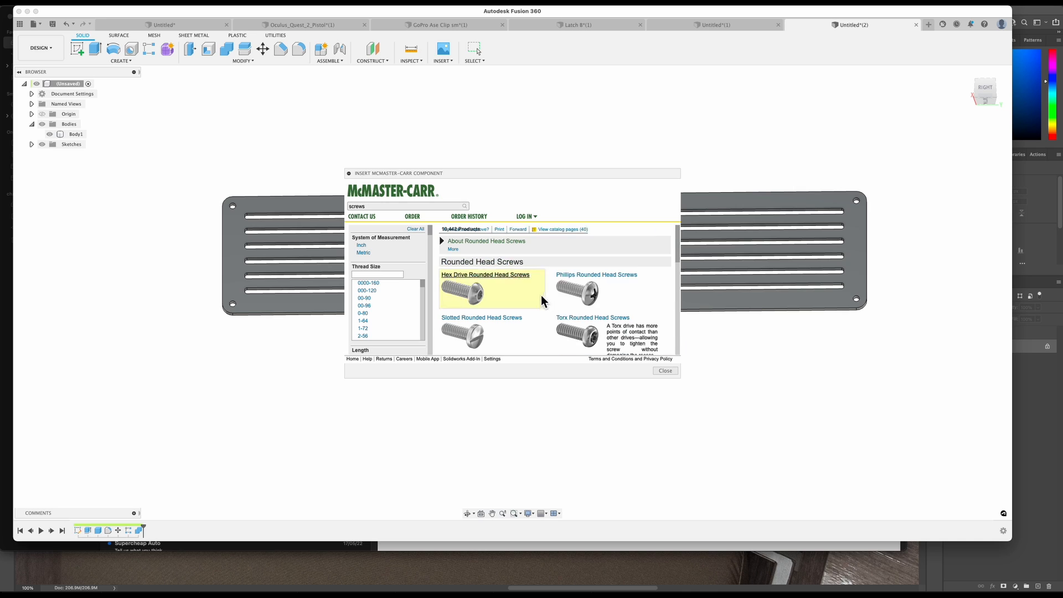
click(473, 299)
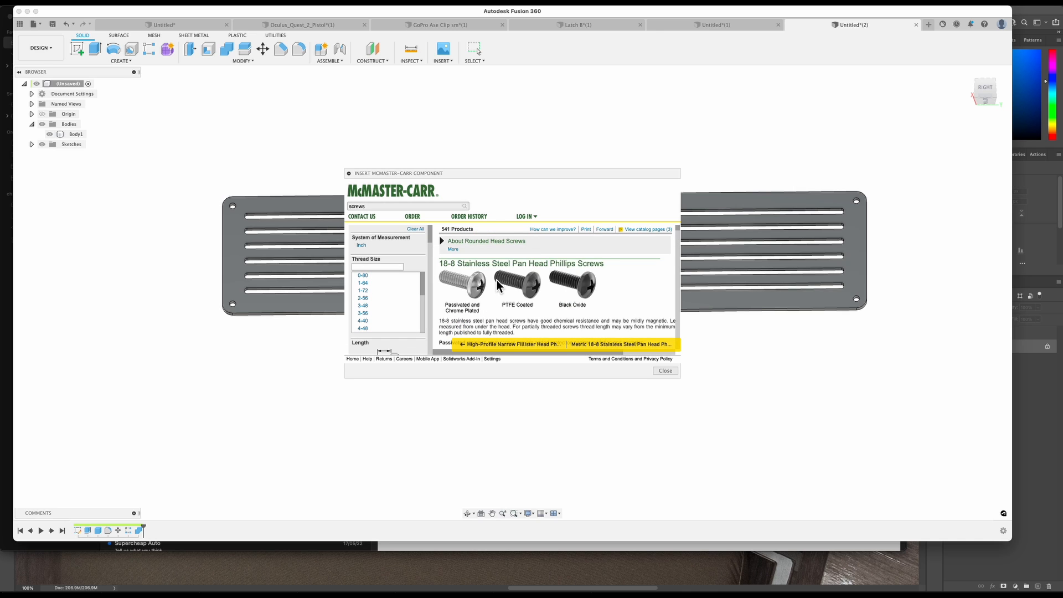
click(508, 283)
Insert the passivated 18-8 stainless steel pan head Phillips screw 91772A500, 0-80 thread and 1/16" long, as a 3-D STEP model
drag(683, 373, 691, 405)
click(535, 247)
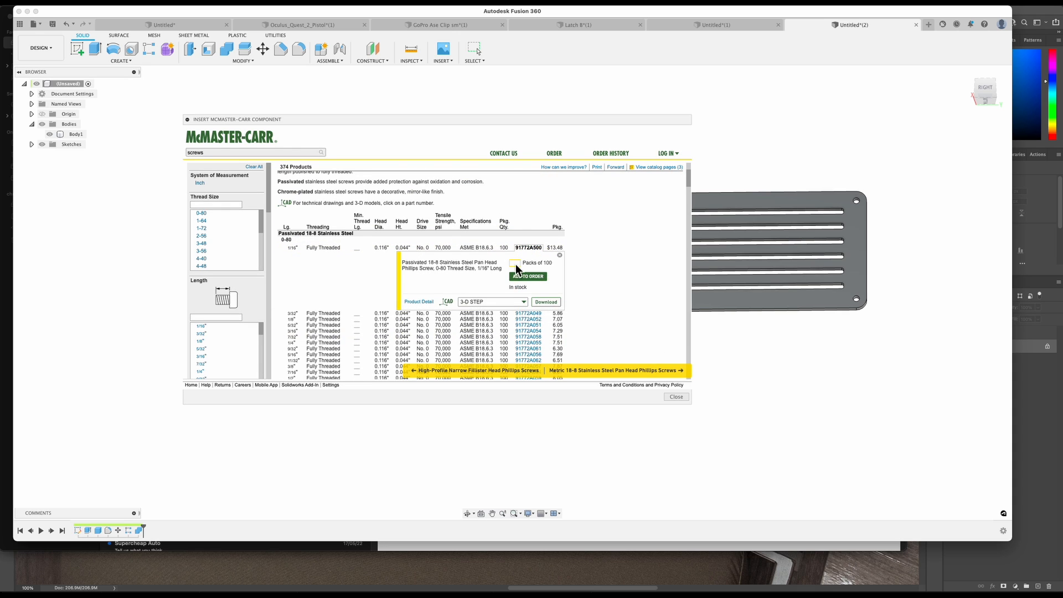
click(491, 351)
click(559, 303)
Position the inserted screw next to the plate's upper corner hole and confirm its placement
middle_drag(737, 306, 760, 261)
drag(553, 242, 346, 363)
scroll(332, 356, up, 10)
middle_drag(333, 357, 393, 203)
drag(396, 277, 364, 332)
click(994, 101)
drag(517, 349, 344, 108)
scroll(344, 101, up, 8)
middle_drag(423, 150, 478, 286)
key(Return)
Scale up the inserted screw component to suit the plate's screw hole
click(79, 155)
click(248, 61)
click(197, 119)
click(334, 201)
drag(356, 165, 727, 197)
key(Return)
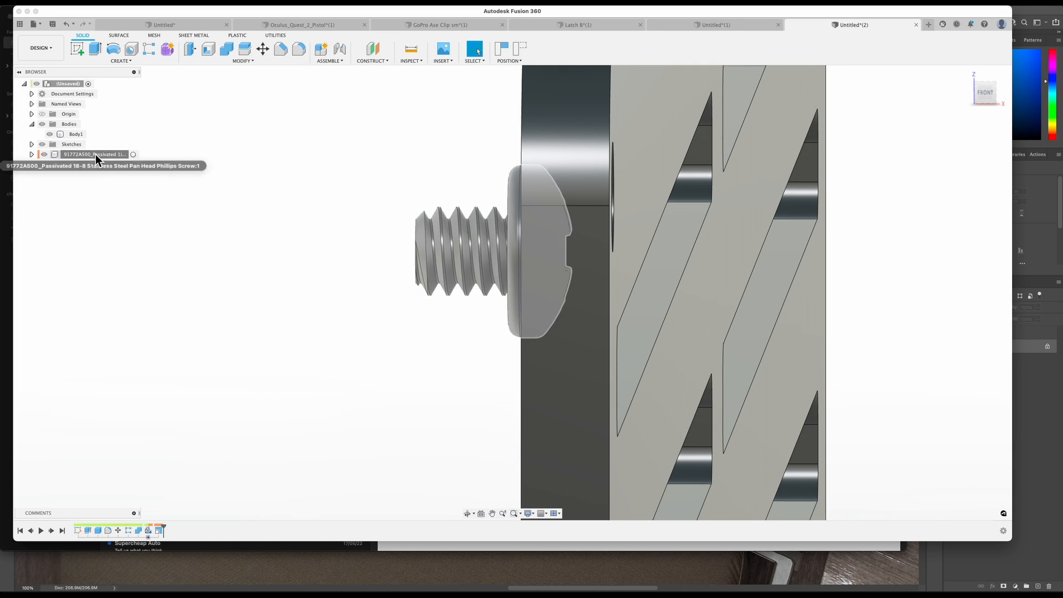
Move the enlarged screw upward so it sits in the upper corner hole
right_click(106, 154)
click(150, 260)
drag(626, 227, 625, 216)
shift+middle_drag(686, 235, 407, 249)
scroll(463, 259, down, 10)
key(Return)
Align the screw component with the upper corner hole of the plate
scroll(412, 265, up, 5)
click(121, 61)
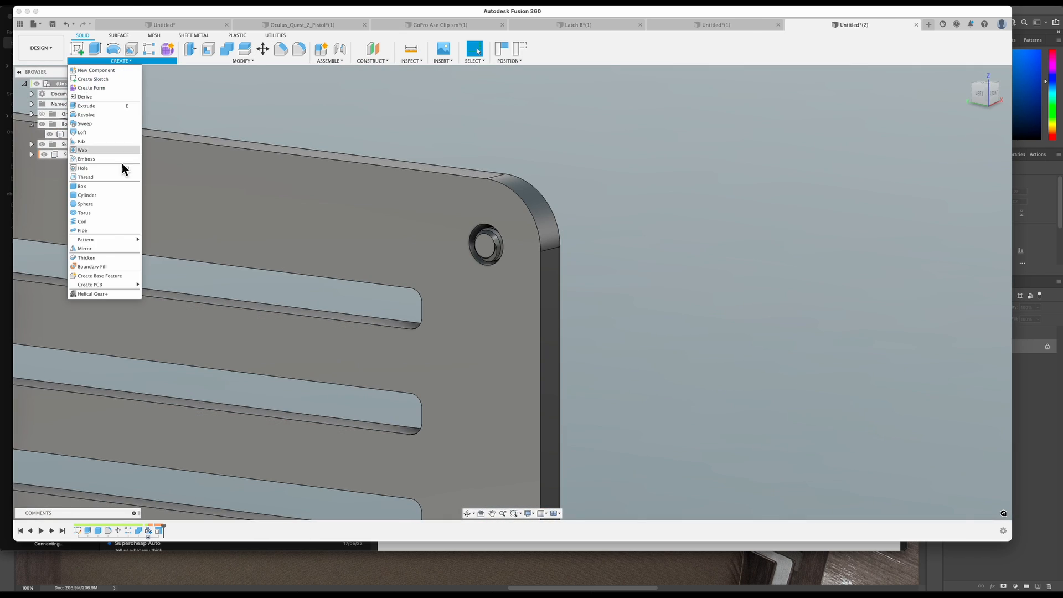
click(246, 61)
click(209, 190)
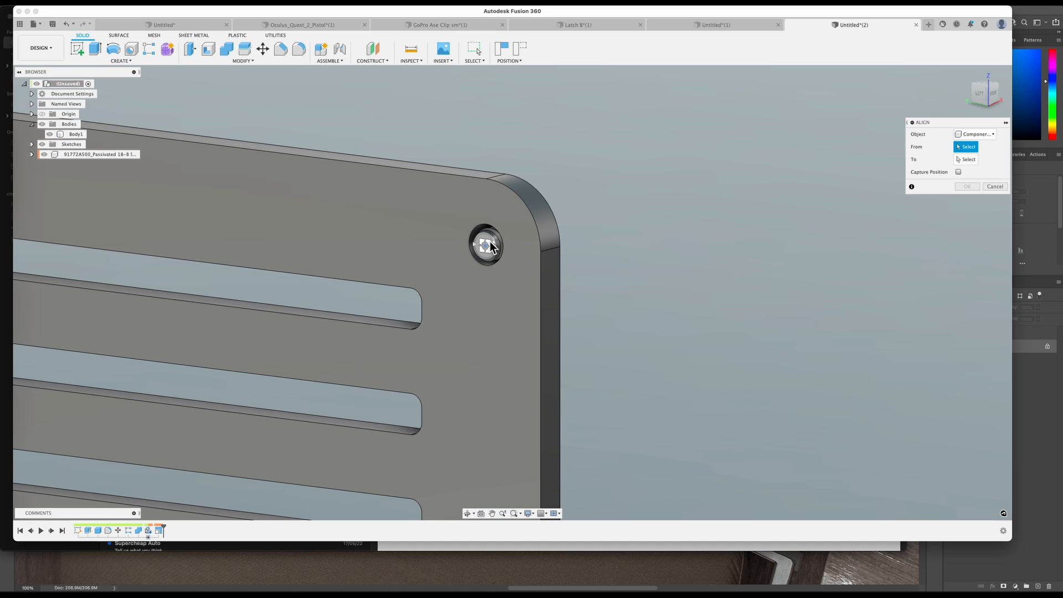
click(487, 231)
shift+middle_drag(709, 254, 690, 215)
key(Return)
Copy the screw component and move the copy down to the lower corner hole
scroll(480, 242, down, 6)
right_click(100, 155)
click(124, 180)
drag(294, 366, 294, 365)
middle_drag(293, 365, 425, 337)
key(Return)
Align the copied screw with the lower corner hole of the plate
scroll(686, 345, up, 6)
middle_drag(686, 345, 327, 117)
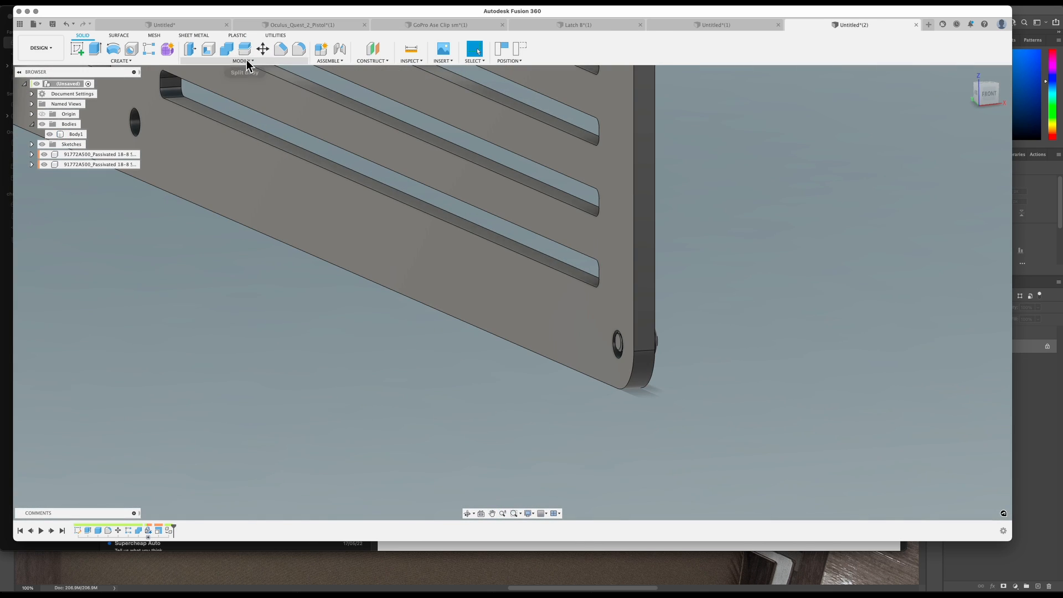
click(247, 61)
click(238, 193)
click(619, 346)
key(Escape)
Copy both corner screws along the plate into the middle pair of holes, with a Y distance of -241.88 mm
scroll(848, 304, down, 3)
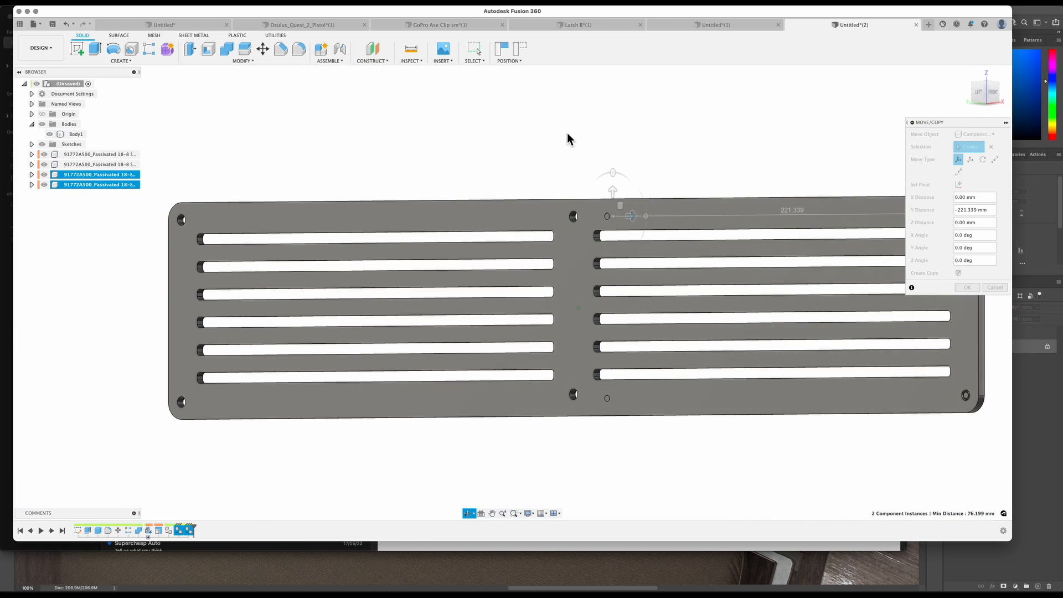
scroll(554, 139, up, 5)
drag(531, 219, 535, 222)
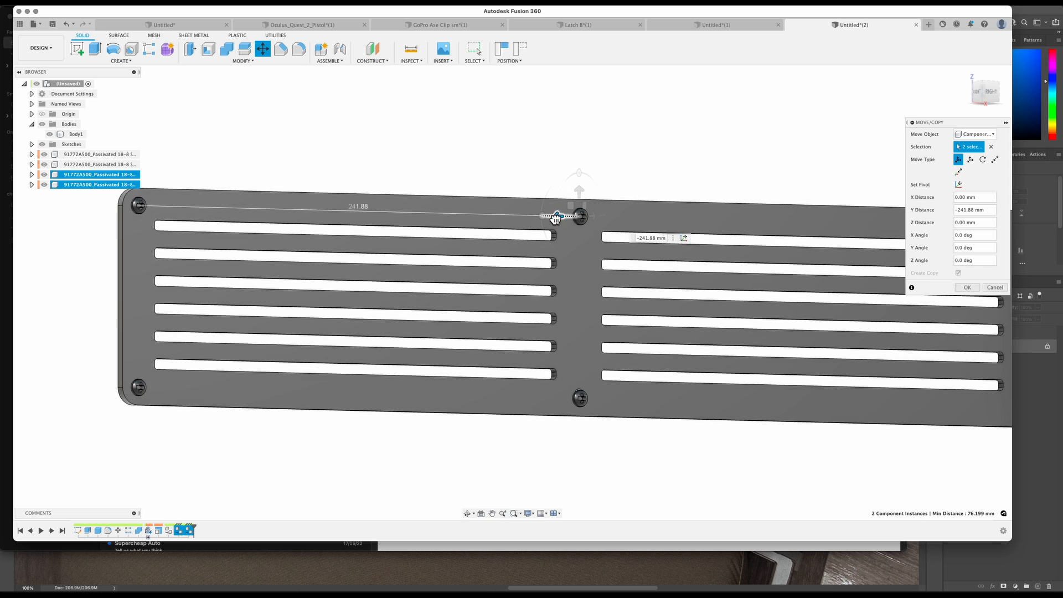
scroll(555, 217, down, 5)
scroll(589, 201, up, 10)
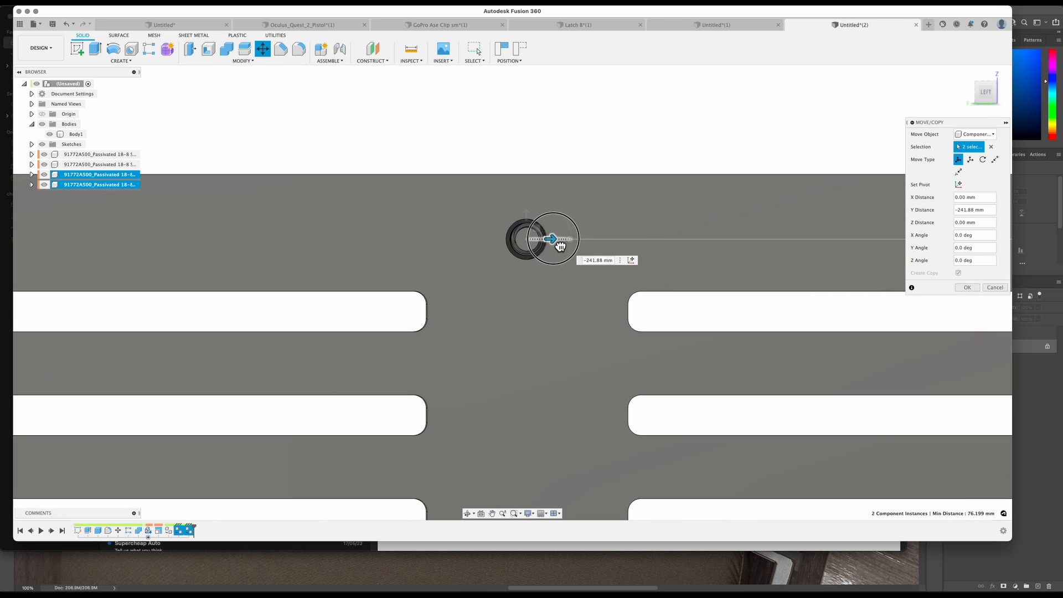
click(970, 288)
Copy the two middle screws along the plate to the pair of holes at the far end
scroll(545, 208, down, 5)
shift+middle_drag(545, 209, 479, 203)
scroll(389, 221, up, 5)
scroll(389, 221, down, 5)
middle_drag(389, 220, 451, 269)
click(91, 175)
shift+click(92, 185)
right_click(351, 123)
click(317, 135)
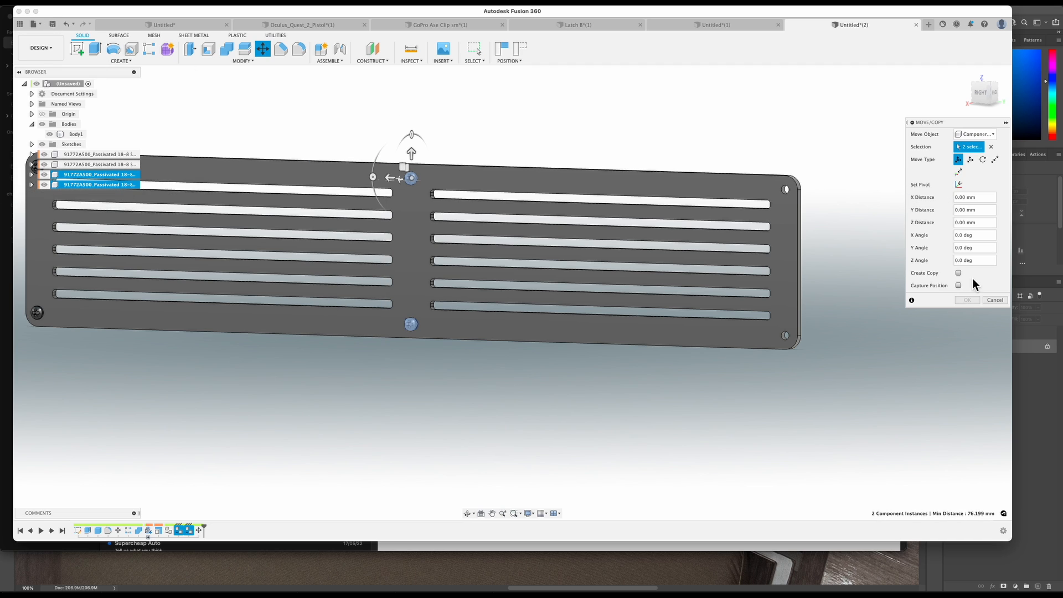
click(959, 273)
drag(388, 179, 769, 195)
Align the new screw copies with the far corner holes at a Y distance of -241.918 mm
drag(989, 94, 788, 87)
middle_drag(789, 211, 560, 196)
scroll(389, 185, up, 5)
scroll(389, 188, up, 10)
drag(405, 193, 397, 194)
click(968, 287)
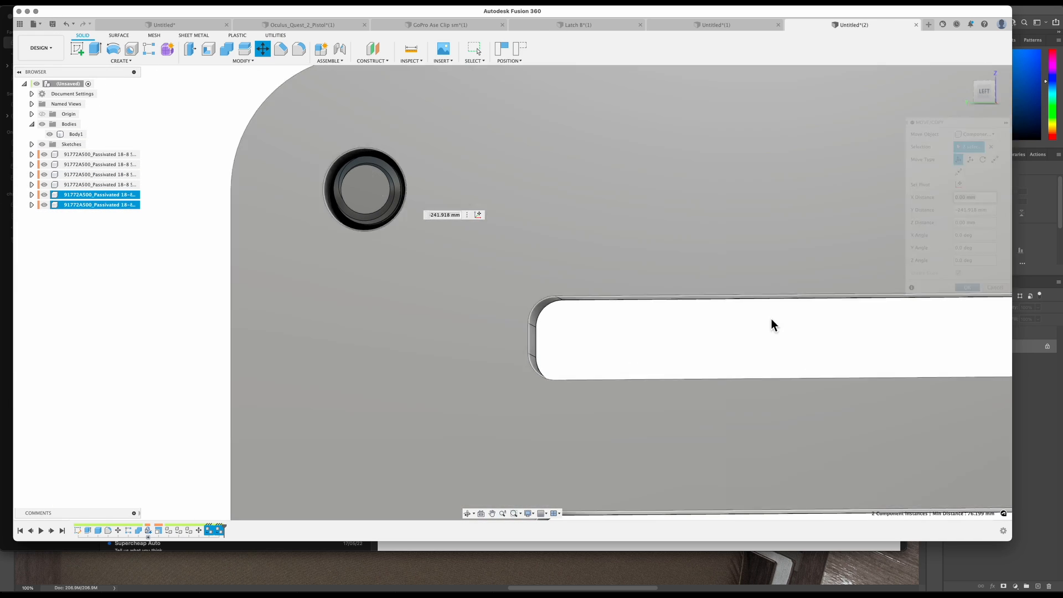
scroll(771, 326, down, 10)
middle_drag(772, 325, 463, 175)
scroll(464, 175, down, 5)
shift+middle_drag(413, 237, 750, 213)
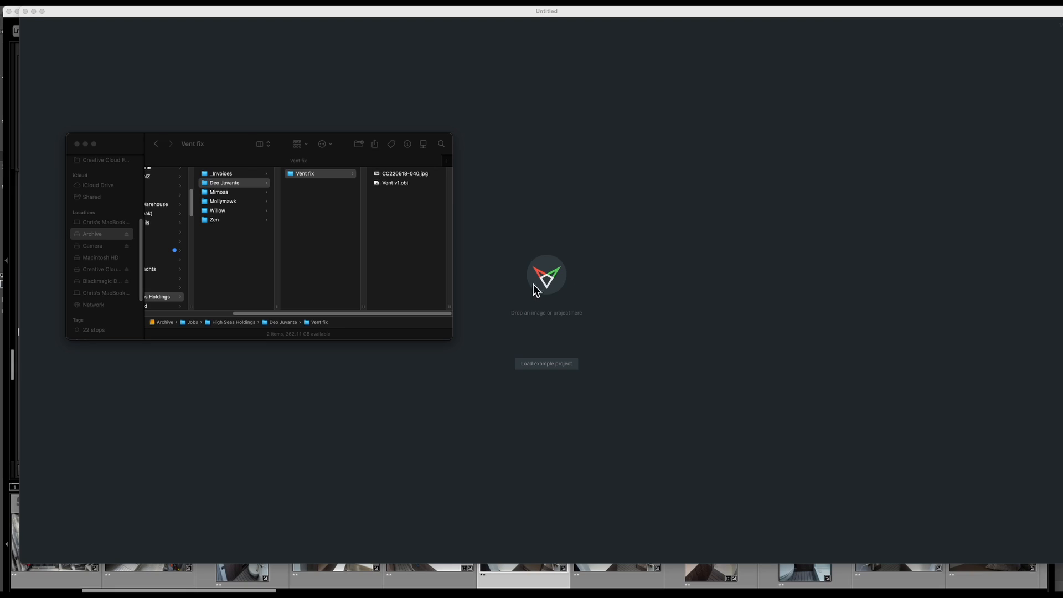
Switch to fSpy and load the cabin photo CC220518-040.jpg from the Vent fix folder
drag(377, 174, 497, 208)
drag(538, 264, 538, 266)
click(591, 463)
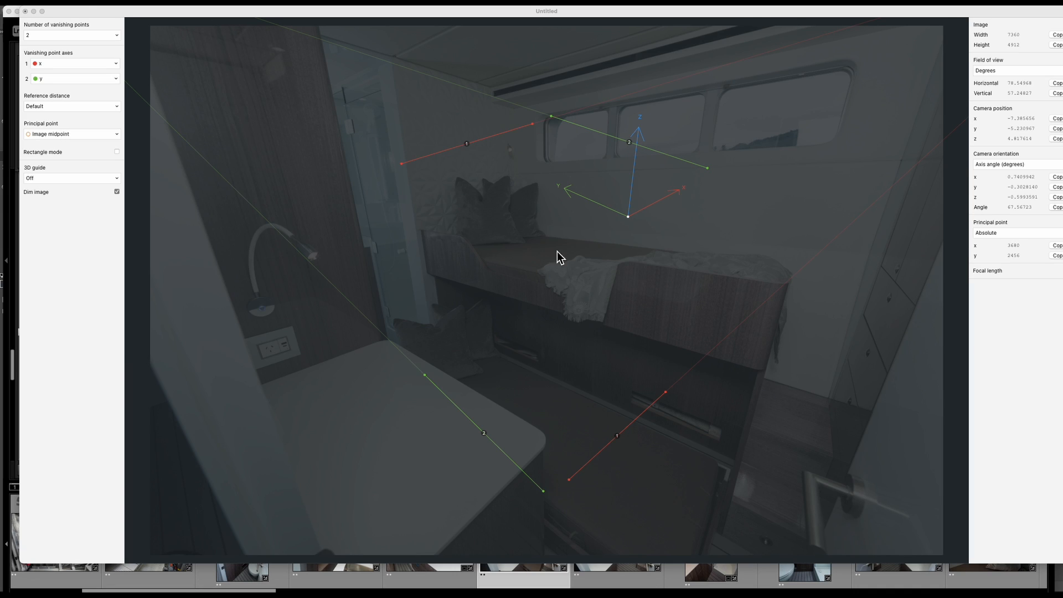
click(486, 261)
Align the y vanishing lines with the bunk's lower edge and desk edge, and the x lines with the ceiling and rear desk edges
drag(552, 116, 440, 278)
drag(709, 170, 752, 371)
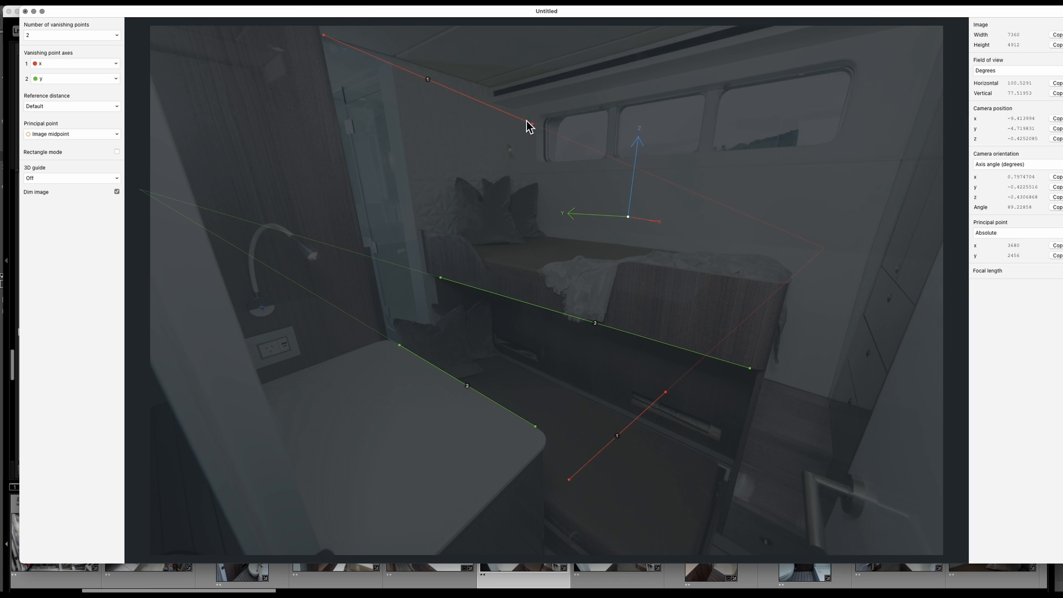
drag(864, 423, 282, 387)
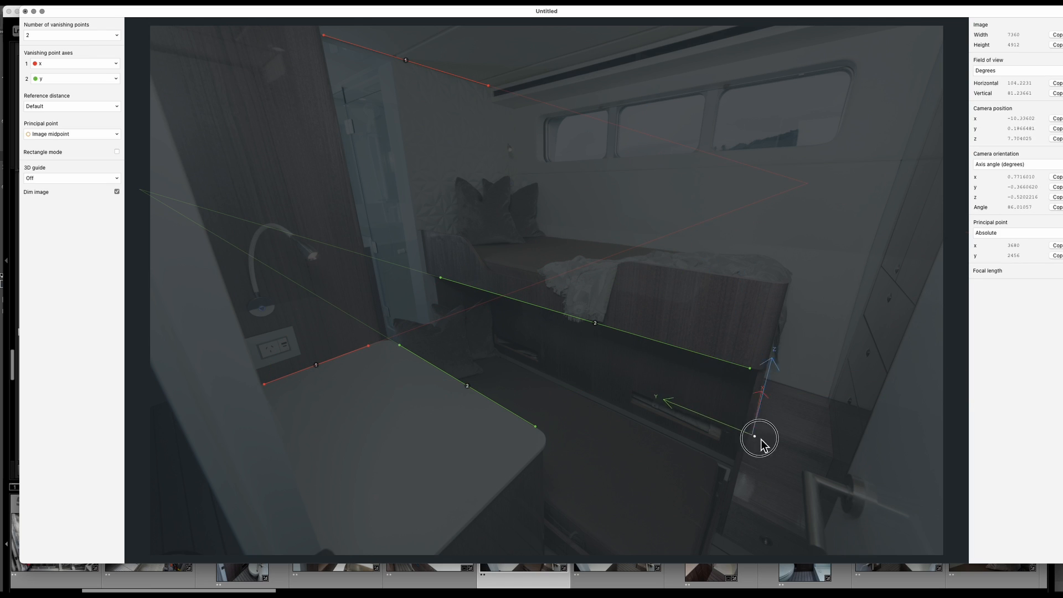
Place the axis origin at the lower corner of the vent opening and save the project as Vent Fix.fspy
drag(761, 439, 878, 215)
drag(615, 533, 724, 449)
drag(722, 438, 719, 442)
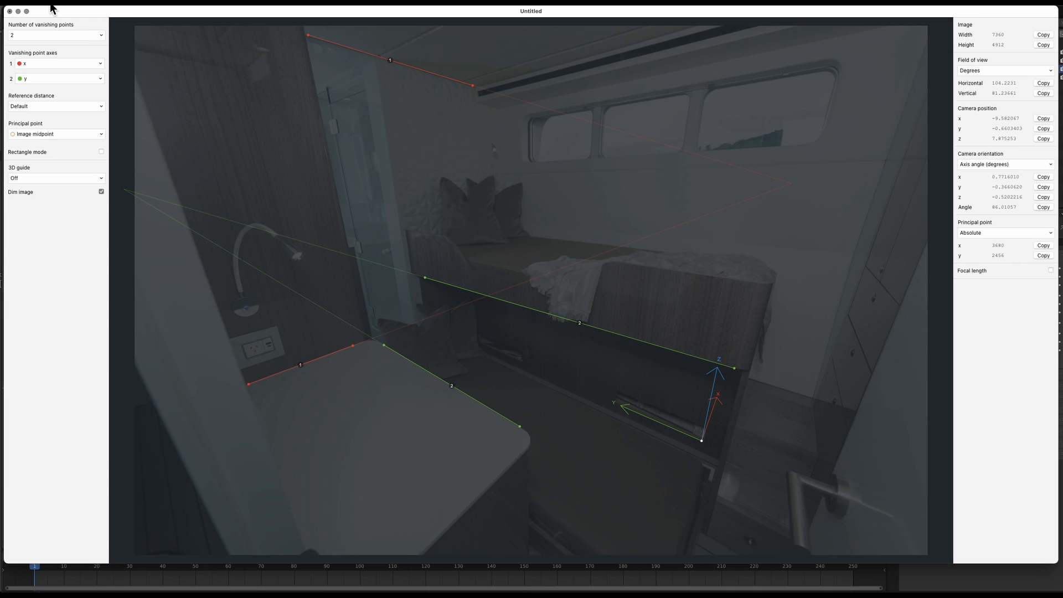
click(51, 4)
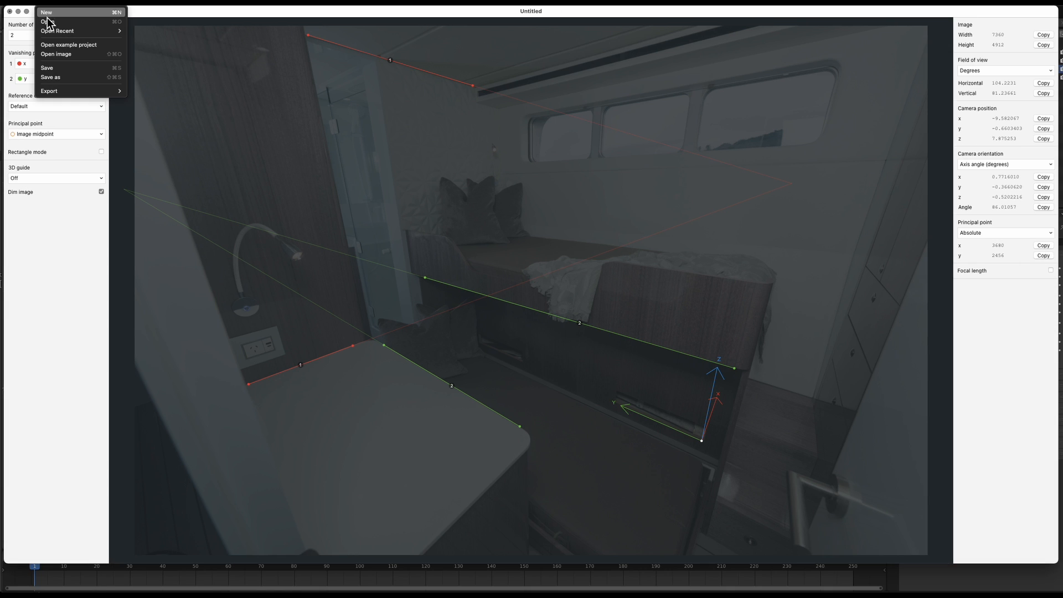
click(51, 77)
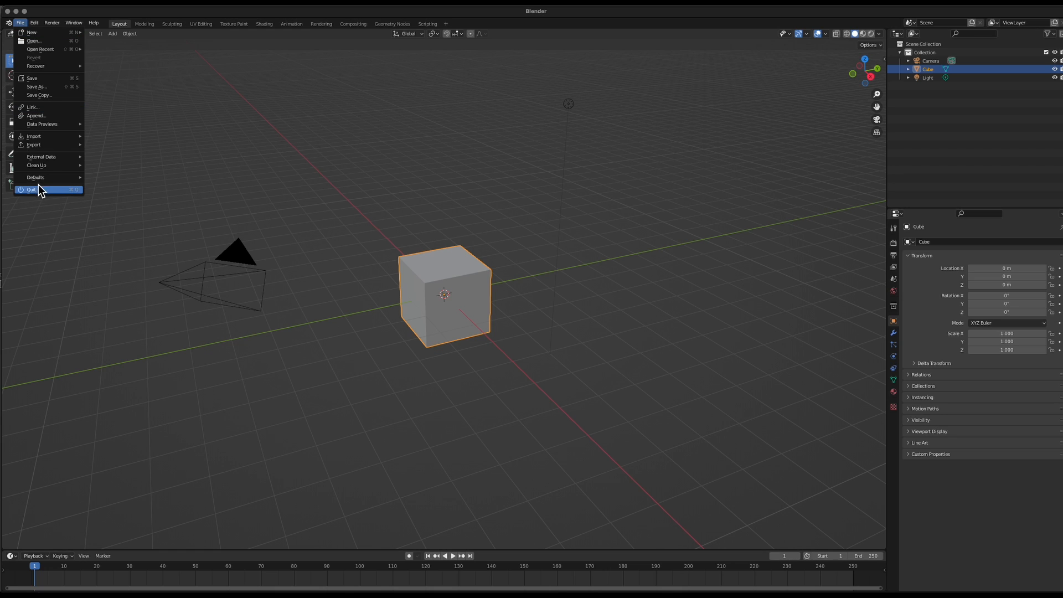
Switch to Blender and import the fSpy project Vent Fix.fspy with its background image
mouse_move(39, 138)
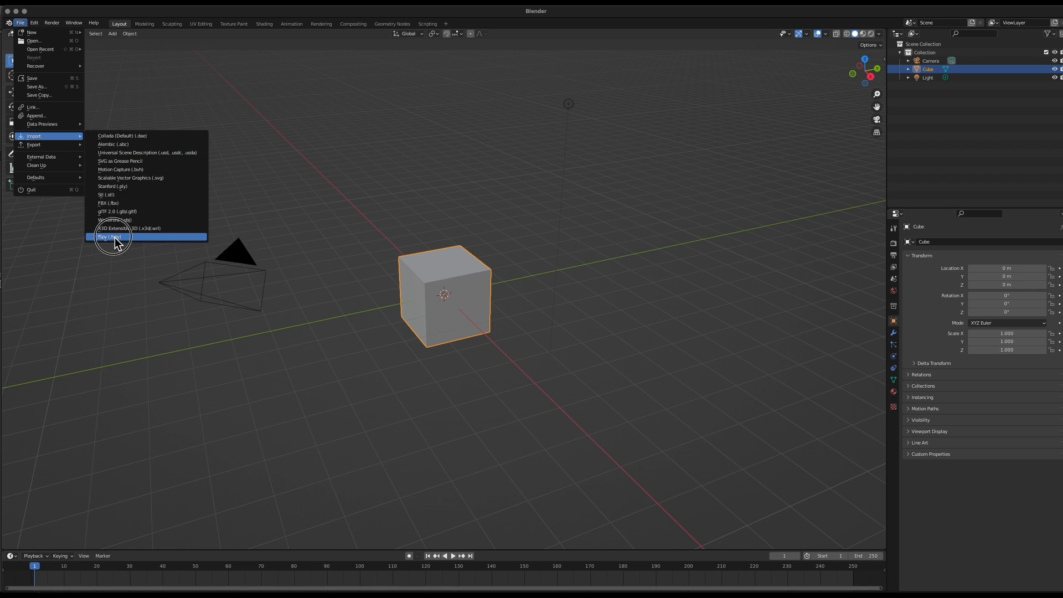
click(115, 238)
click(123, 96)
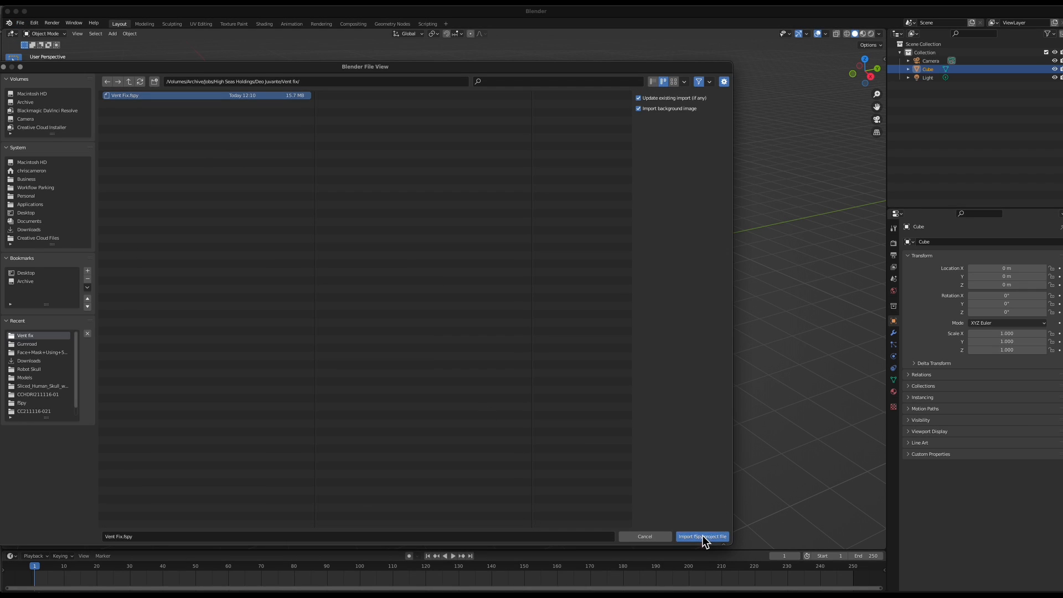
click(703, 536)
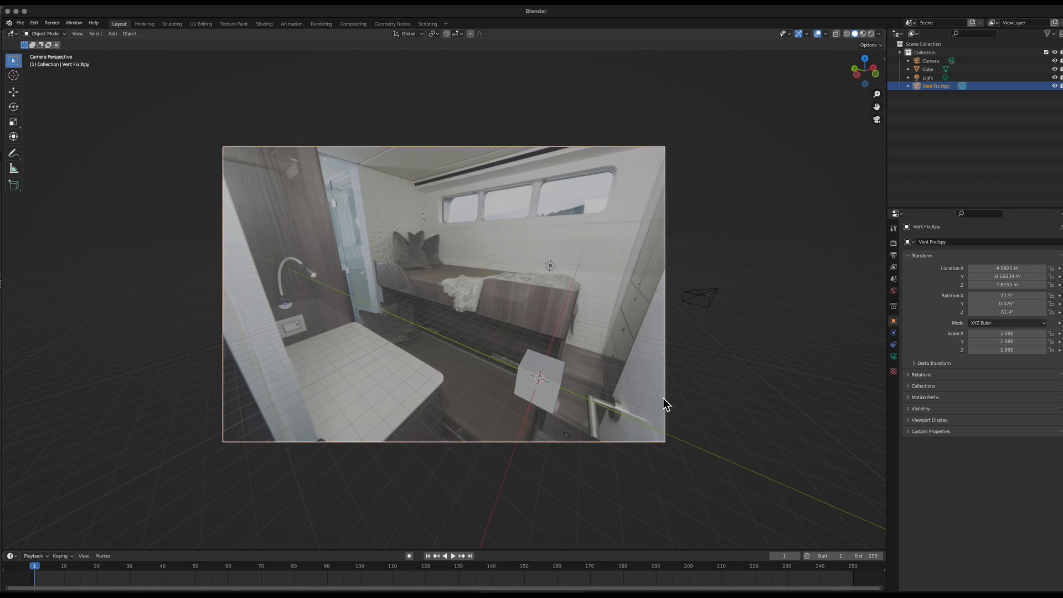
Move the default cube across the photo to the pillows to check the camera perspective
click(574, 363)
scroll(576, 371, up, 2)
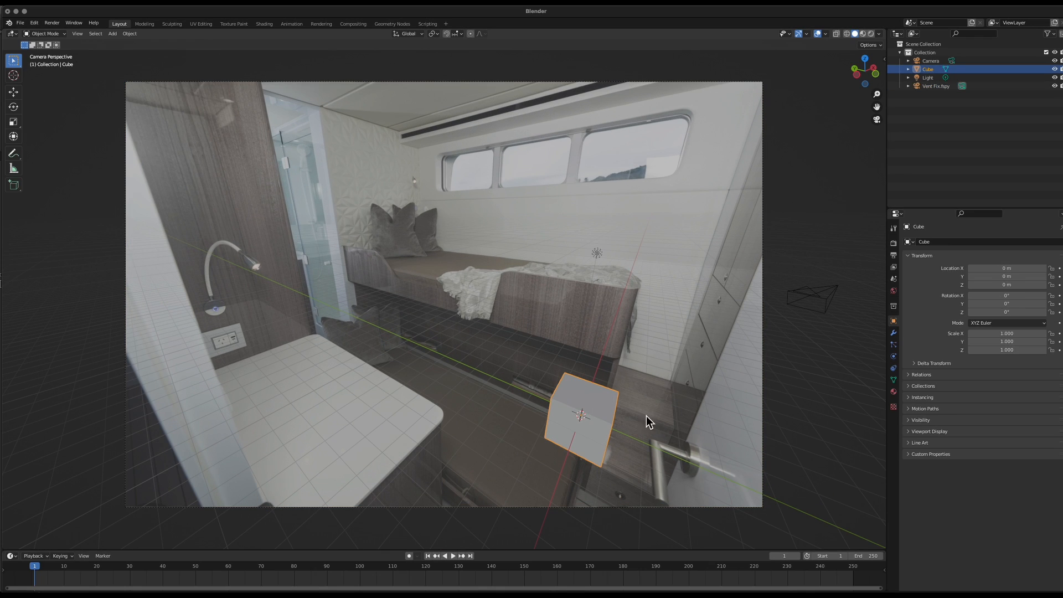
key(g)
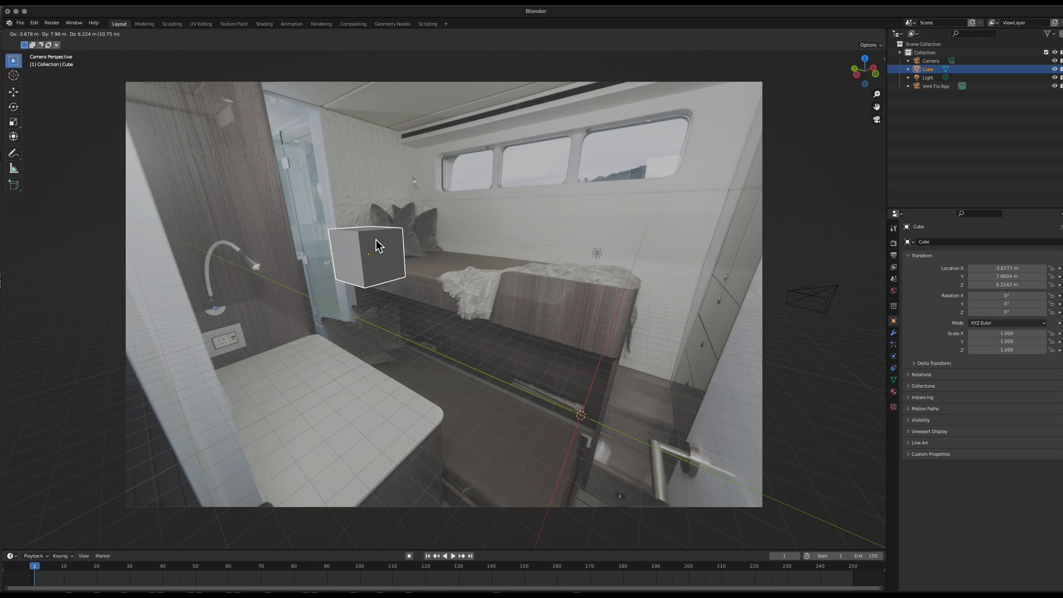
click(377, 240)
Delete the default camera, cube and light, keeping only the fSpy camera
click(932, 61)
key(x)
click(424, 354)
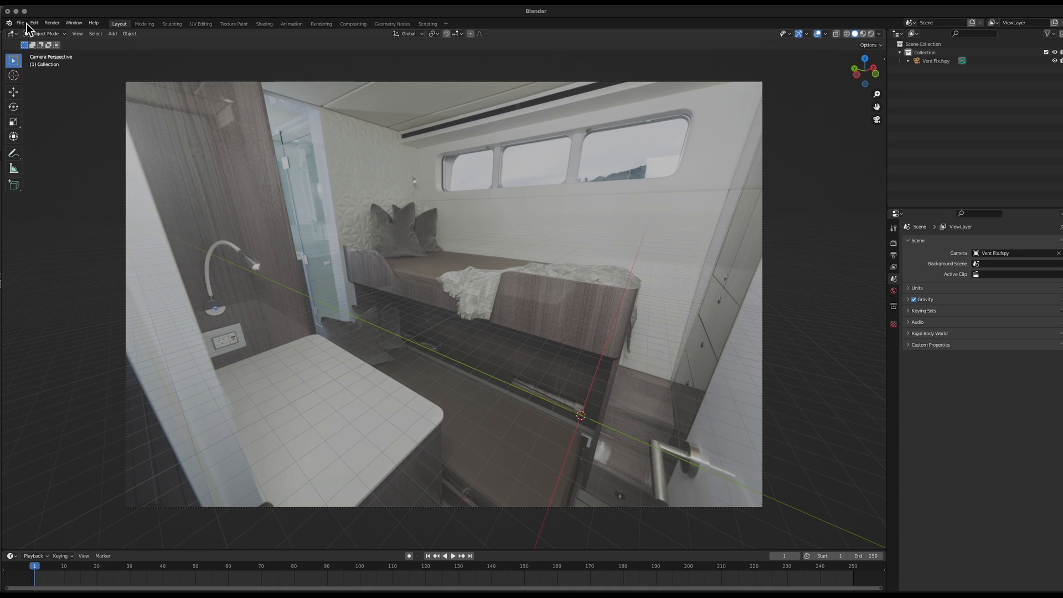
Import the OBJ model Vent v1.obj from the Vent fix folder
click(25, 25)
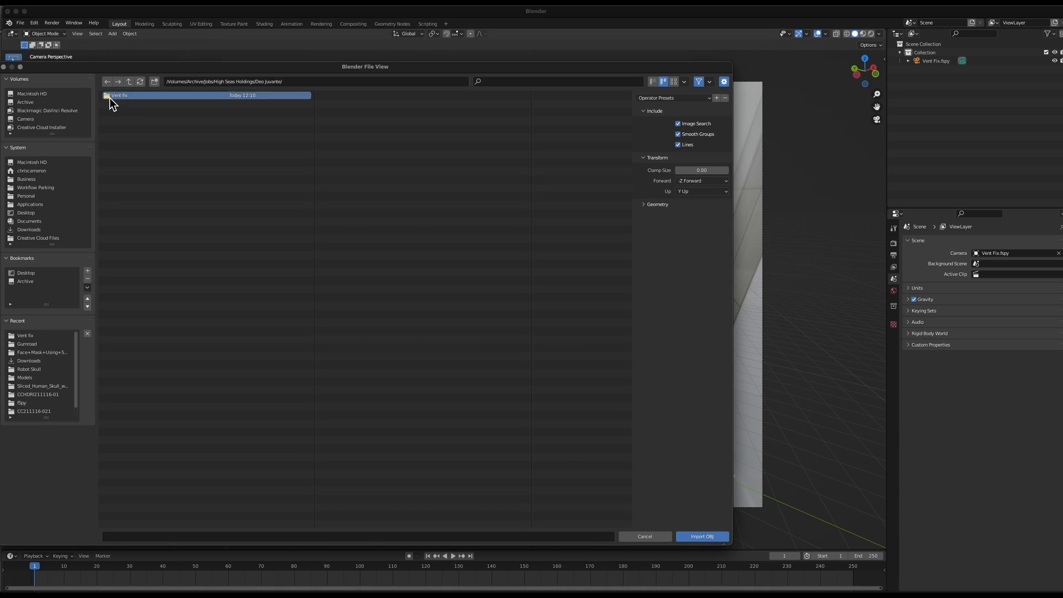
double_click(110, 98)
click(111, 97)
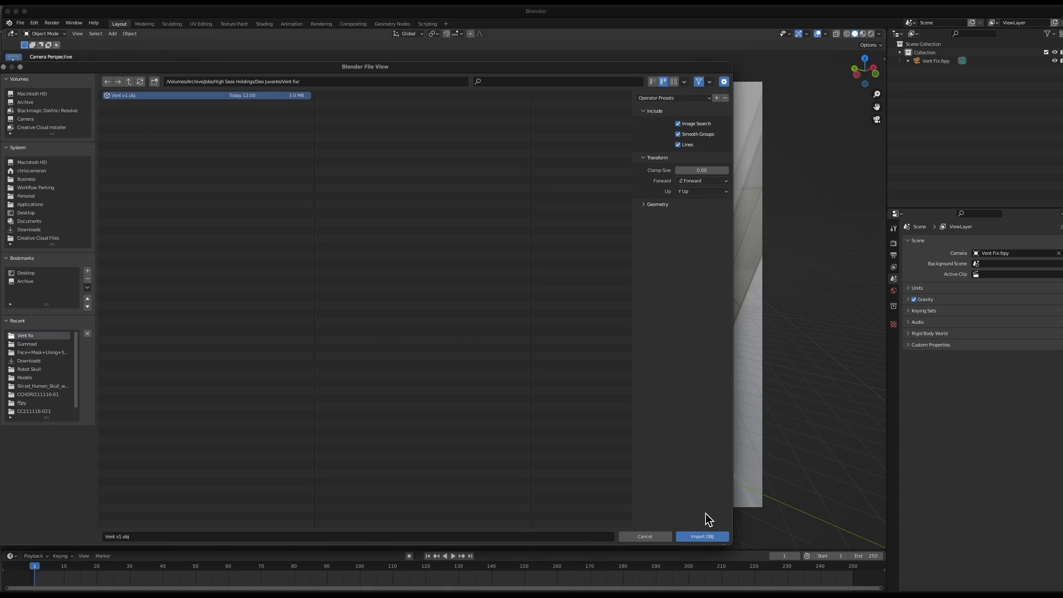
click(703, 536)
Scale the imported vent down to fit the photo and rotate it 90° about the global X axis
scroll(430, 371, up, 1)
scroll(407, 357, down, 5)
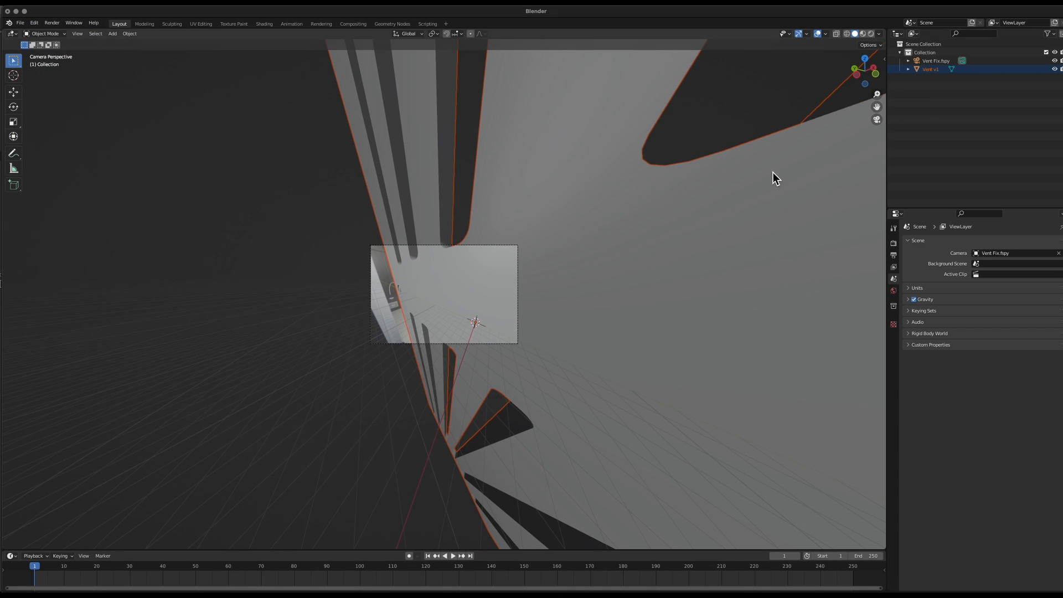
key(s)
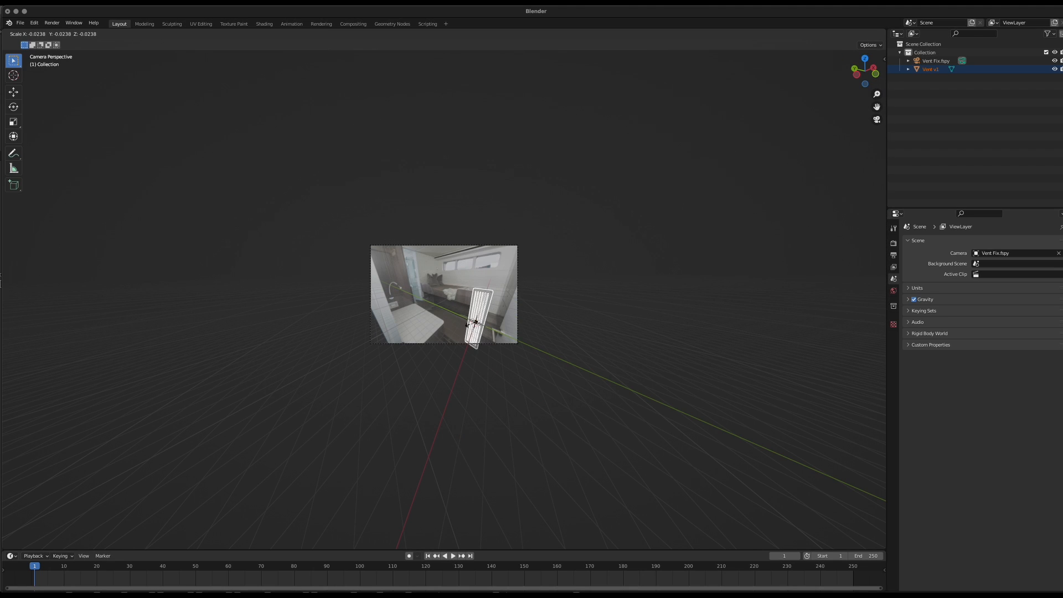
click(476, 321)
scroll(702, 341, up, 5)
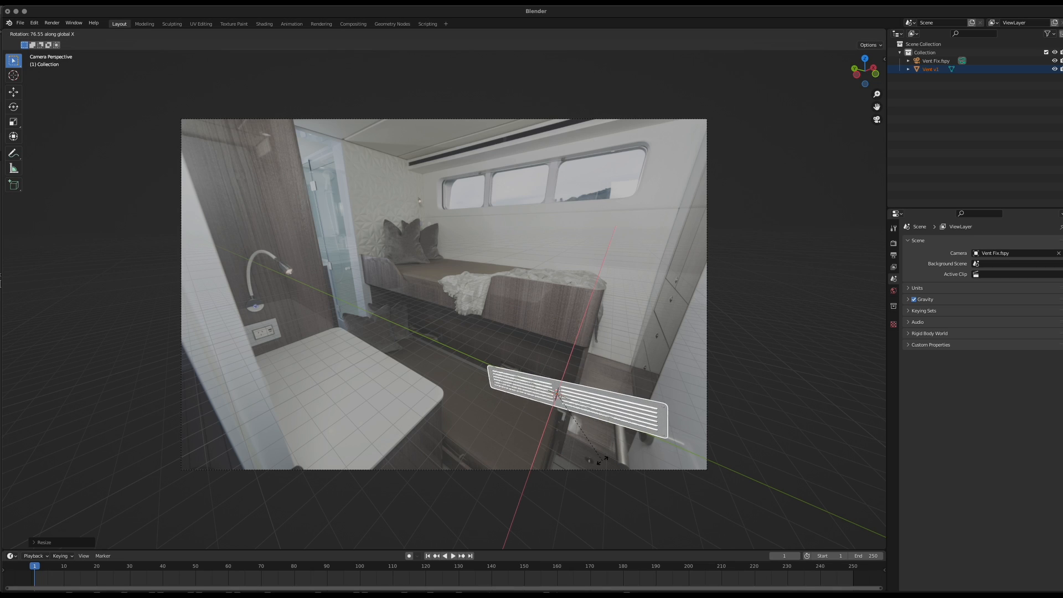
text(90)
key(Return)
Move the vent along the global X and Y axes toward the opening in the bunk's base
key(g)
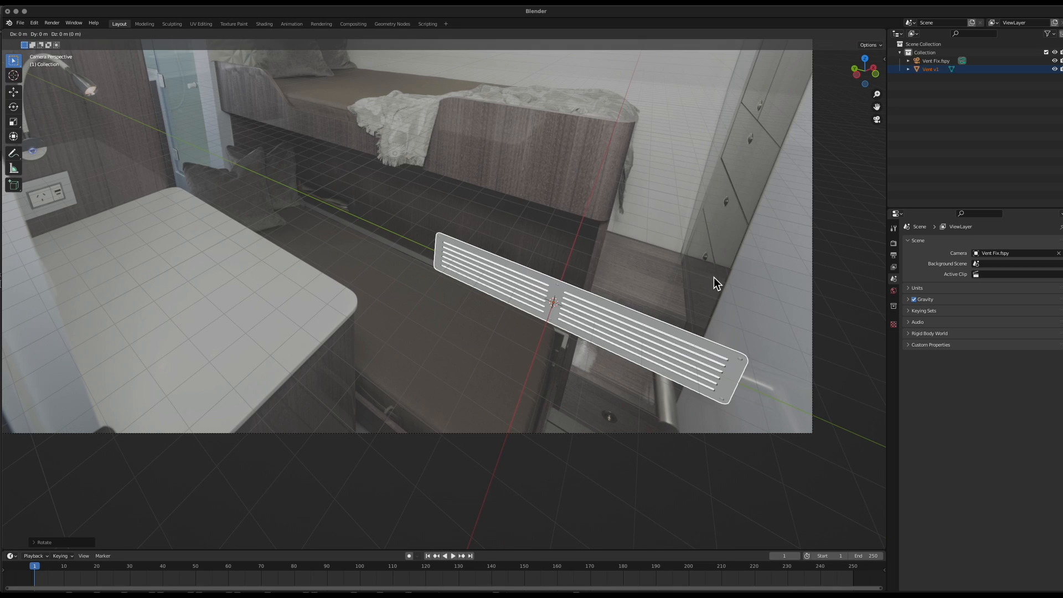
key(x)
click(784, 171)
key(g)
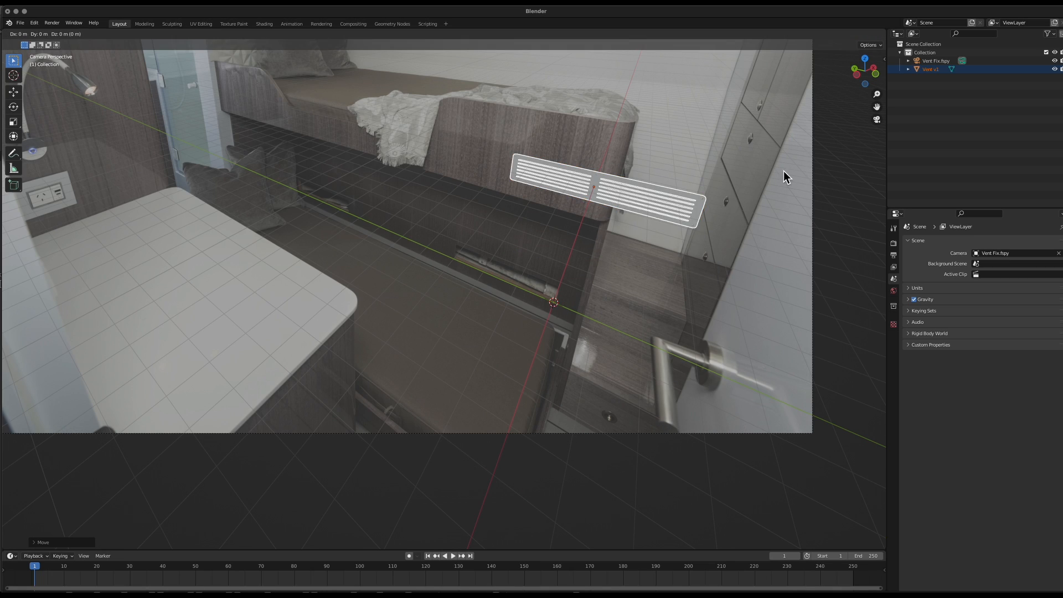
key(y)
click(672, 265)
Fine-tune the vent's position along the global axes so it covers the opening in the bunk's base
scroll(557, 318, up, 9)
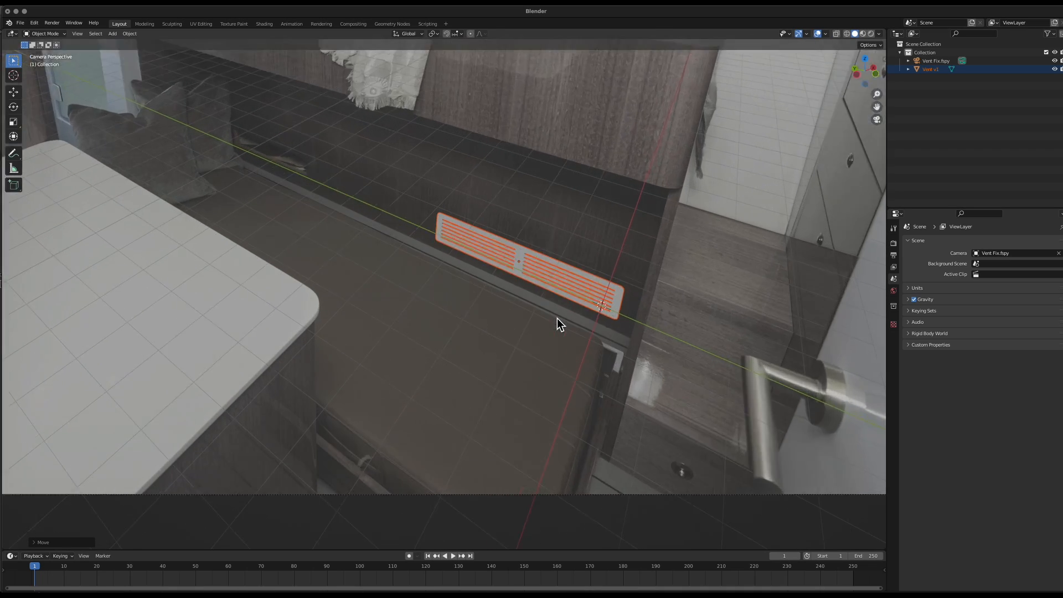
key(g)
key(x)
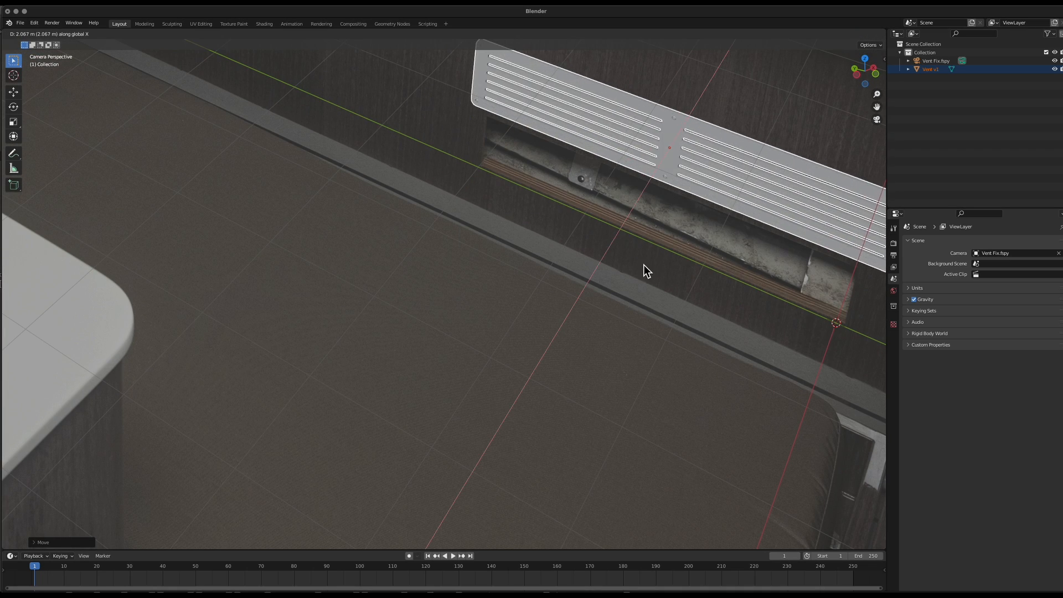
click(647, 255)
key(g)
key(y)
key(z)
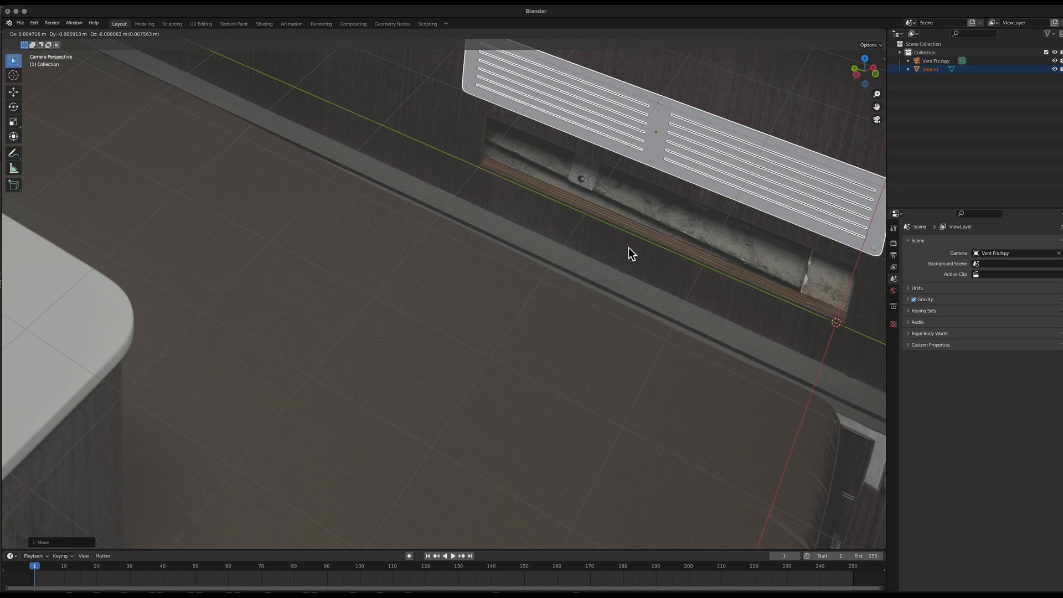
click(606, 327)
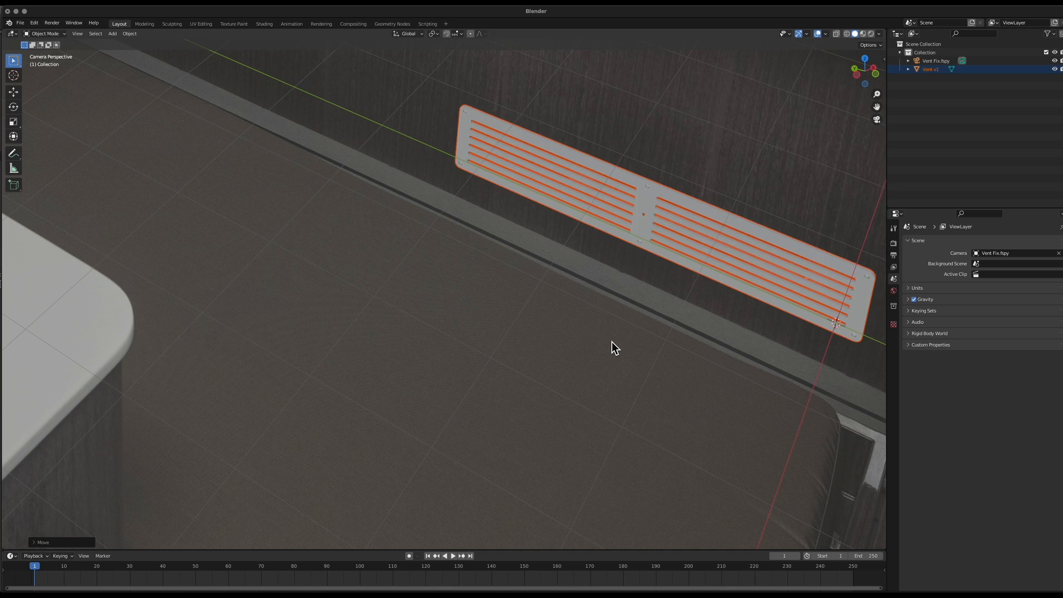
Duplicate the Vent v1 object by copying and pasting it
scroll(611, 341, down, 9)
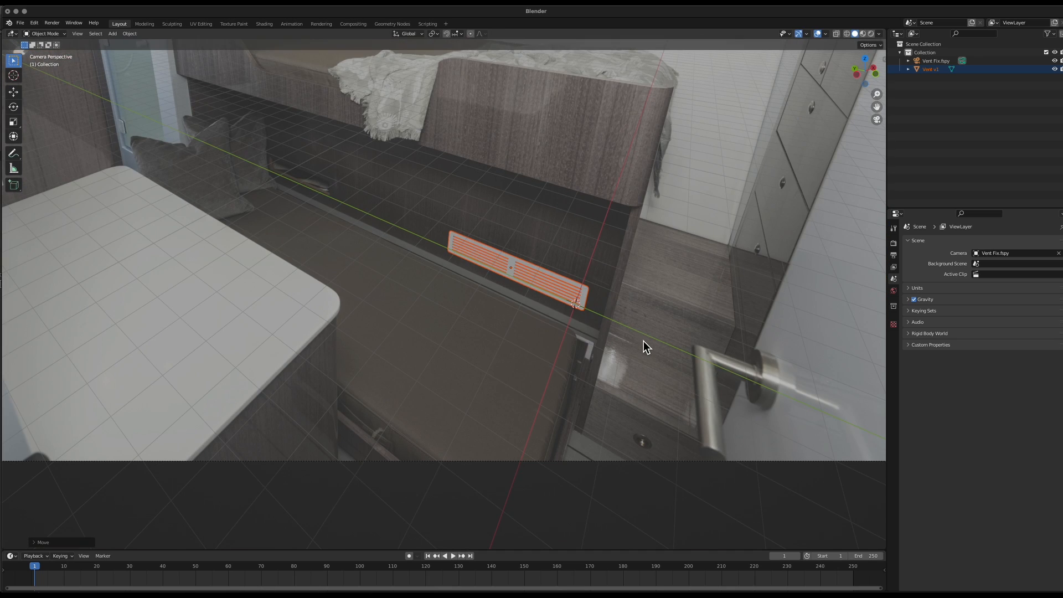
click(930, 69)
right_click(920, 69)
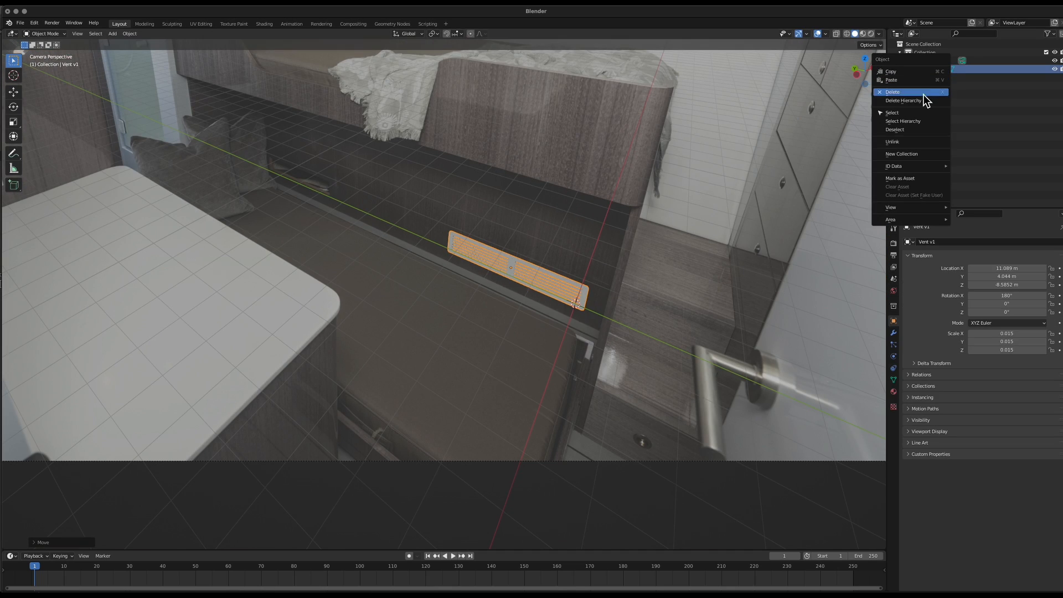
click(913, 72)
right_click(930, 82)
right_click(943, 71)
click(919, 80)
Move the duplicate vent about 16.3 m along the global Y axis to the far end of the bunk's base
click(930, 78)
key(g)
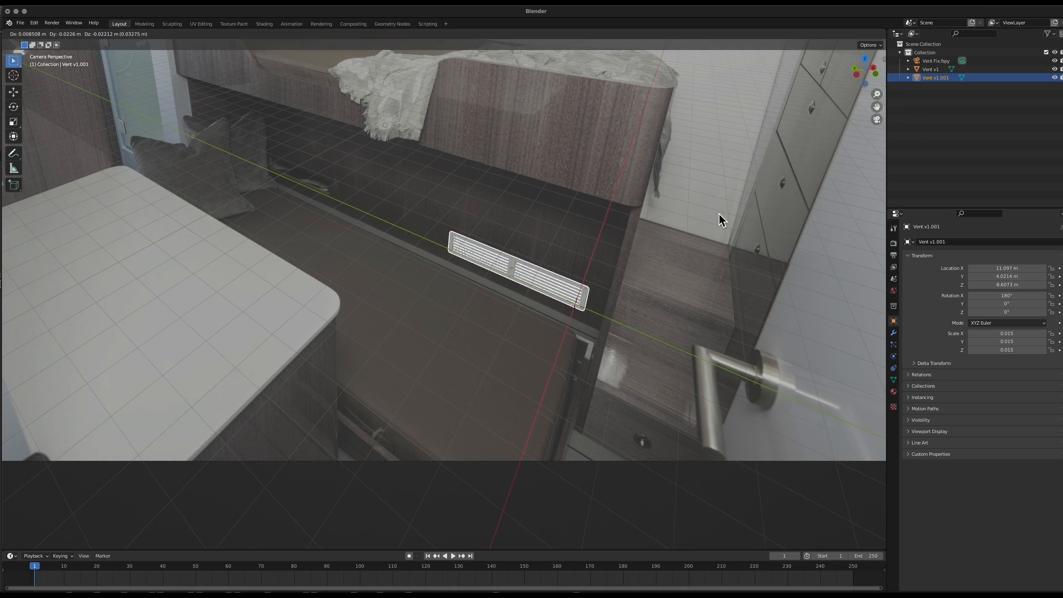
key(y)
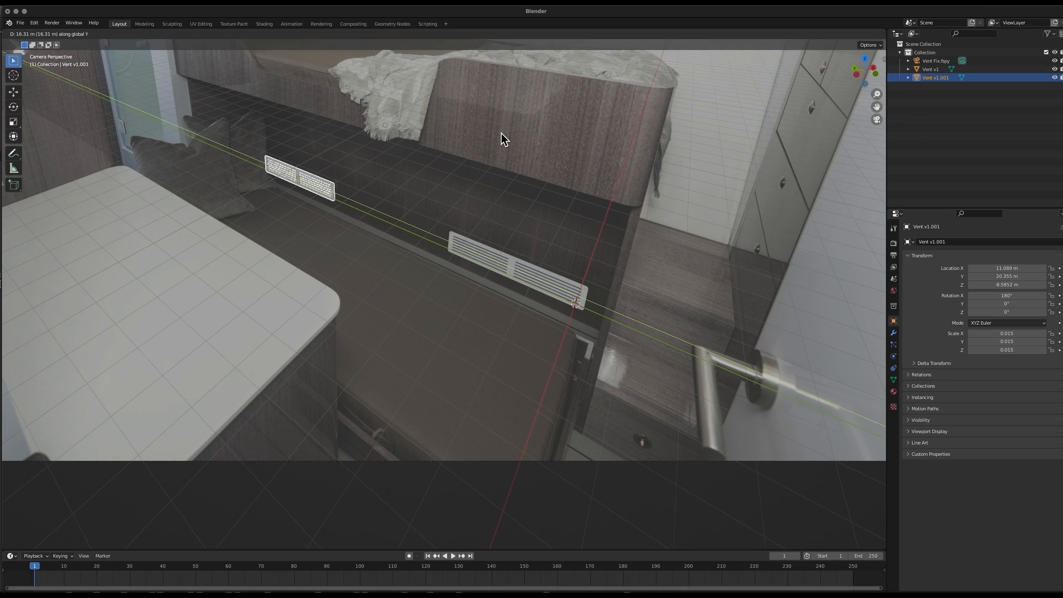
click(500, 133)
Add an area light and raise it about 8.8 m along the global Z axis above the vents
scroll(698, 279, down, 3)
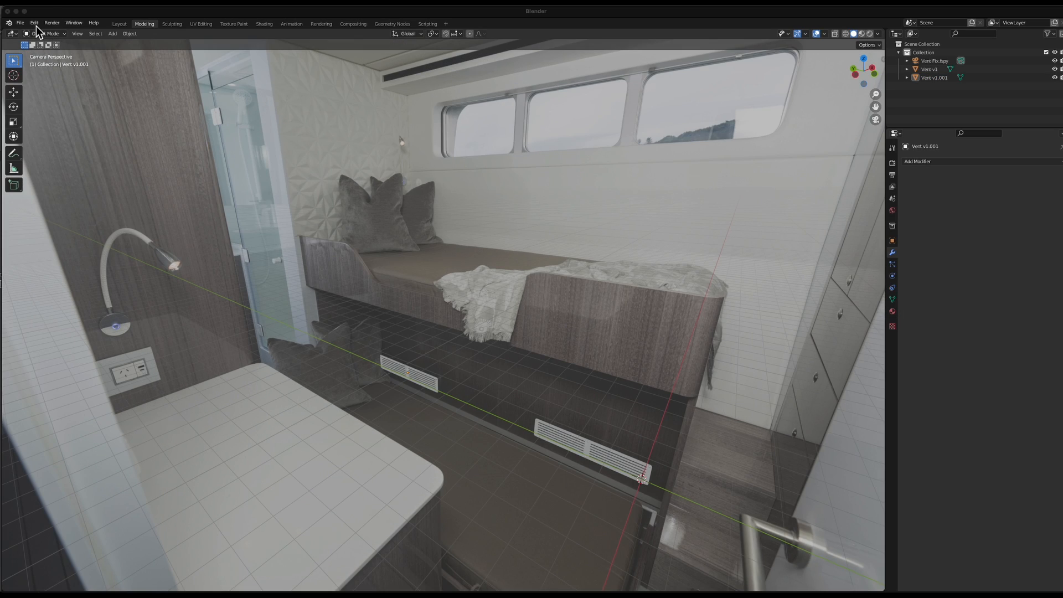
click(115, 34)
mouse_move(120, 151)
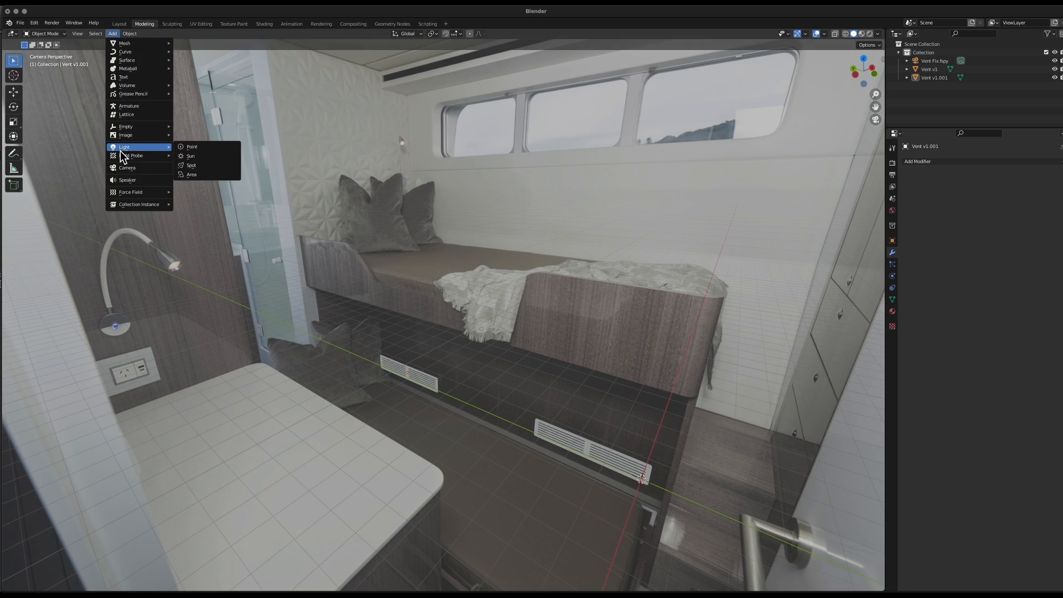
click(193, 175)
key(g)
key(z)
click(726, 153)
Enlarge the area light uniformly to a scale of about 13.2 and move it along the global Y axis
key(s)
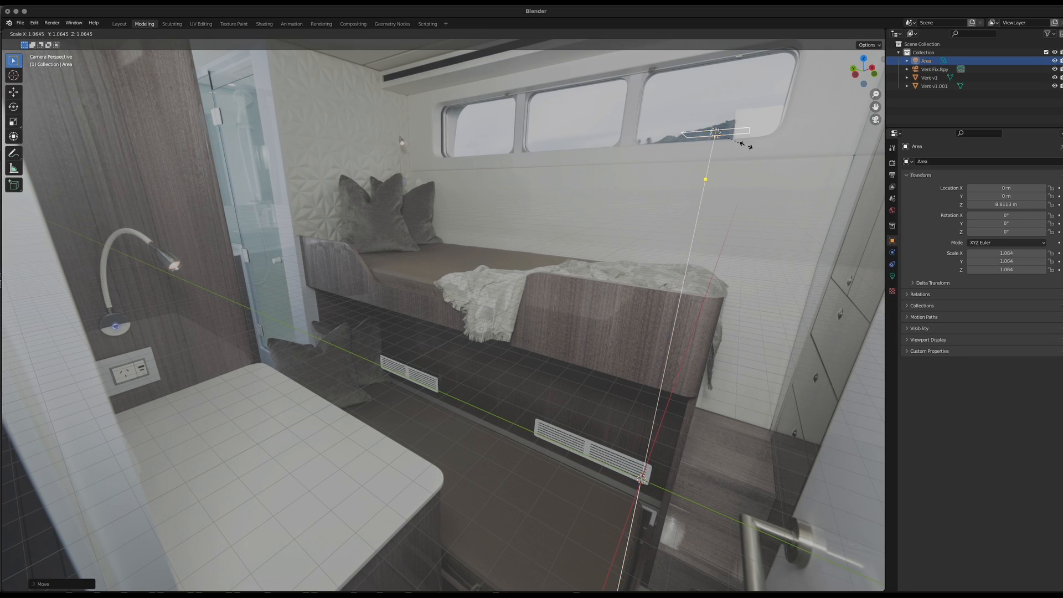
click(223, 217)
middle_drag(223, 217, 394, 321)
key(g)
key(y)
click(334, 44)
Stretch the area light along Y to a scale of about 32.6 and shift it along the global X axis
middle_drag(546, 513, 457, 256)
key(s)
key(y)
click(826, 256)
middle_drag(826, 256, 644, 292)
key(g)
key(x)
click(573, 350)
key(KP_0)
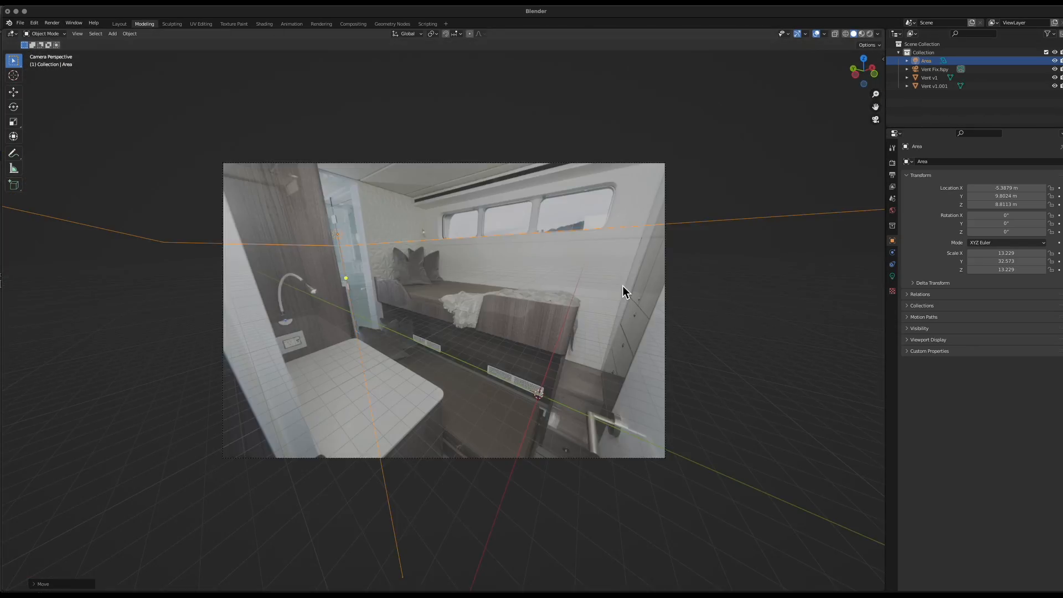
Set the area light's power to 10000 W after trying 1000 W, checking the vents in rendered shading
scroll(624, 289, up, 3)
click(892, 276)
scroll(617, 474, up, 8)
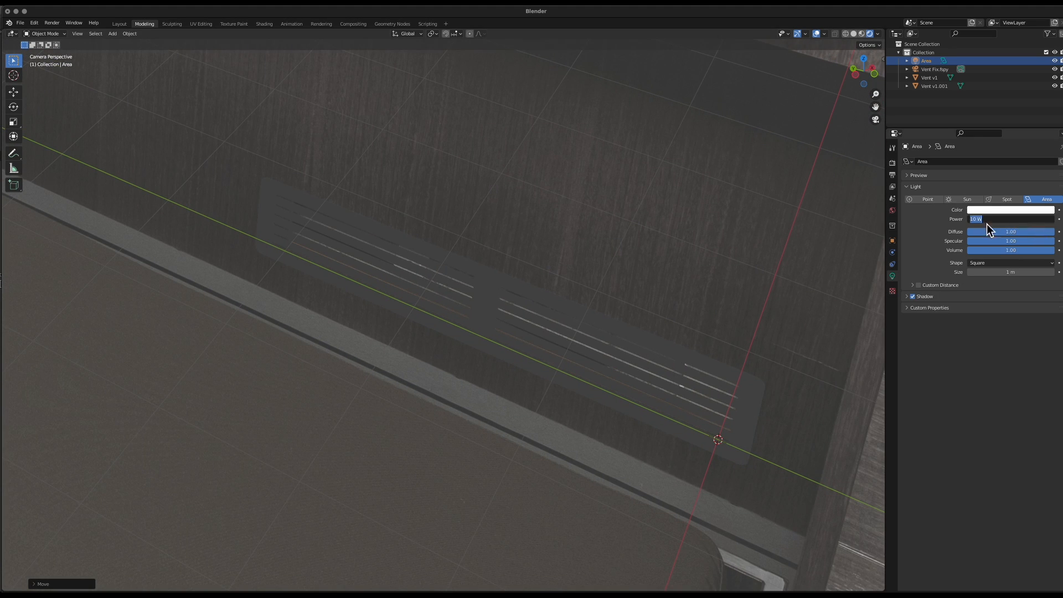
text(1000)
key(Return)
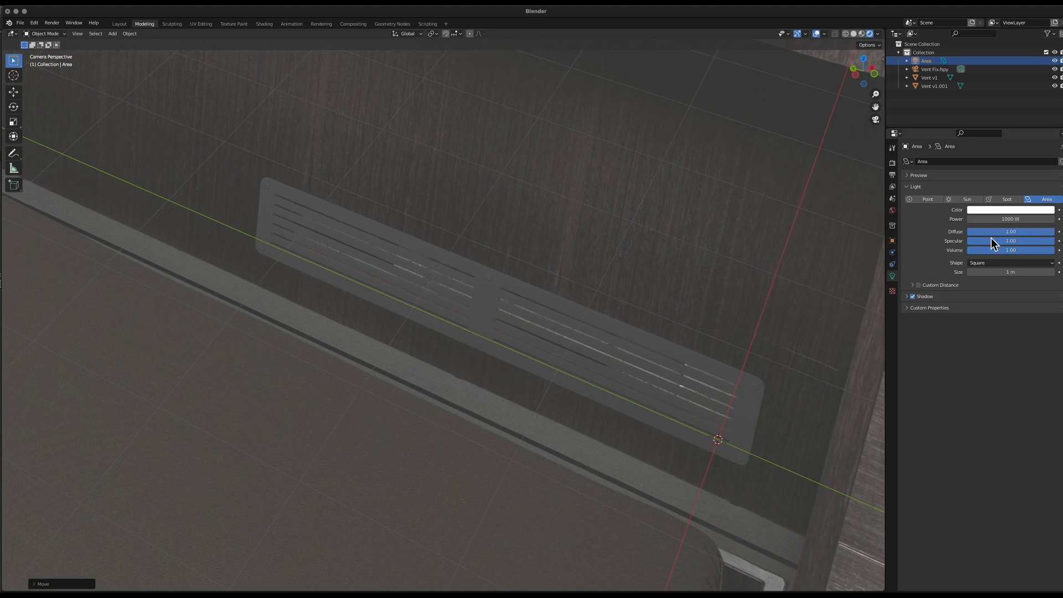
key(Return)
key(KP_0)
key(KP_0)
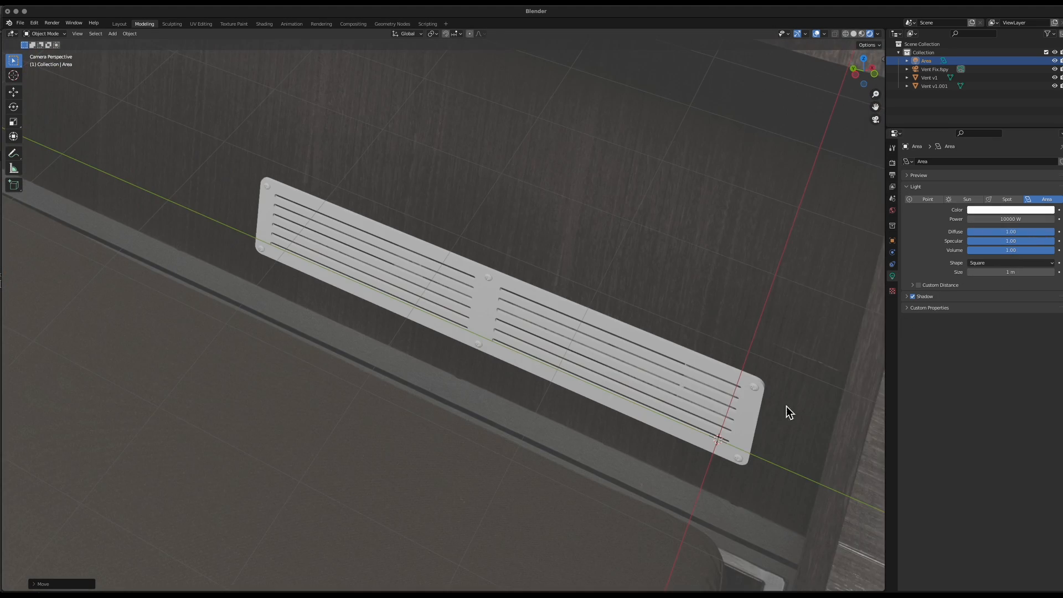
scroll(721, 344, up, 2)
scroll(869, 266, down, 12)
scroll(461, 333, up, 10)
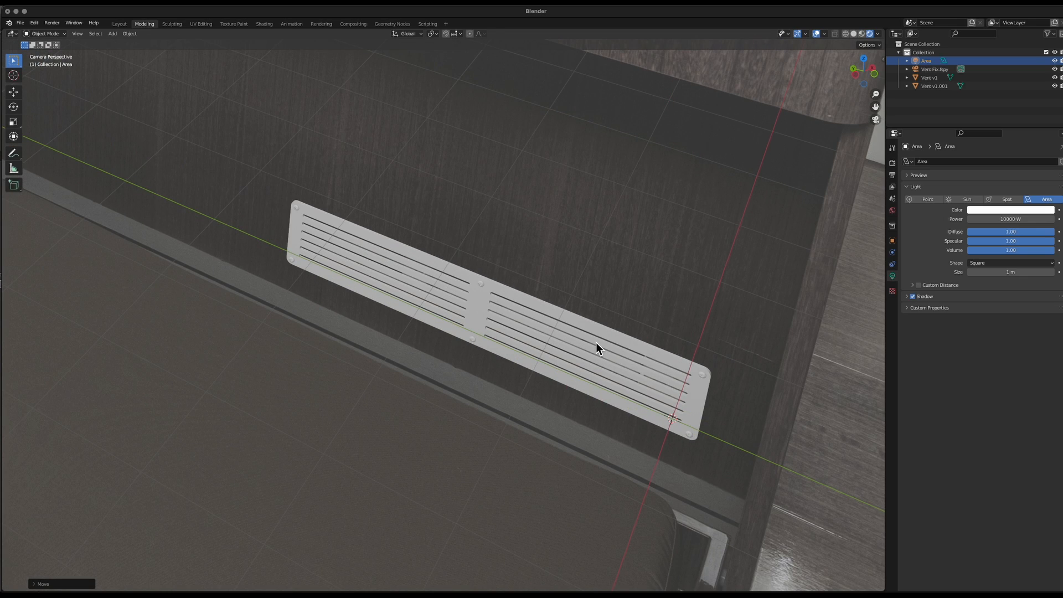
Resize the area light uniformly and adjust its extent separately along the Y and X axes
key(s)
click(275, 169)
scroll(274, 168, up, 3)
key(KP_0)
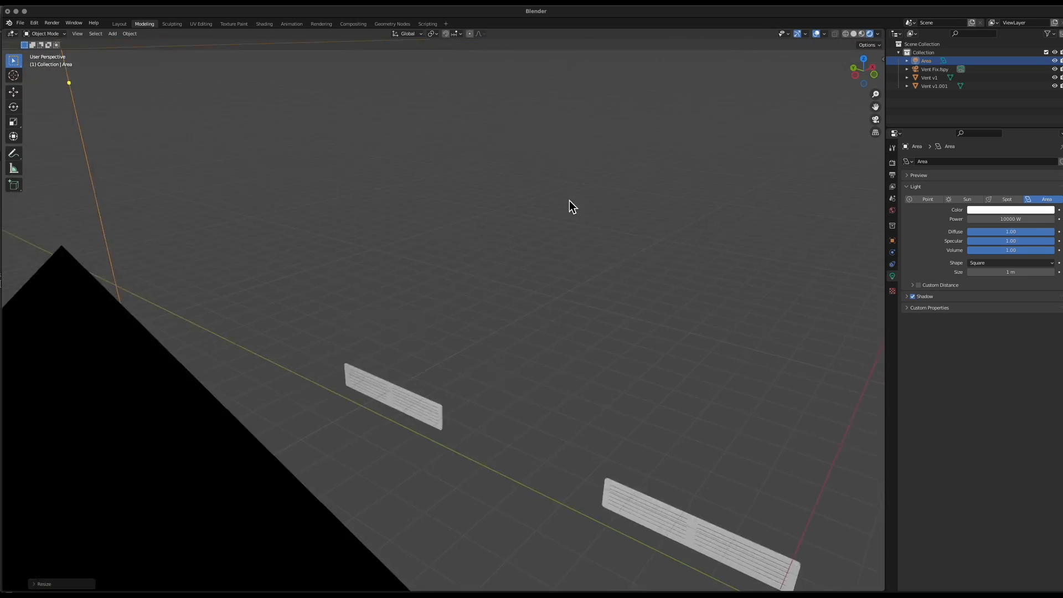
scroll(569, 200, down, 6)
middle_drag(533, 313, 538, 330)
key(s)
key(y)
click(493, 324)
key(s)
key(x)
click(368, 359)
Duplicate the area light by copying and pasting it, and rotate the copy about the global Y axis to stand upright facing the vents
click(927, 62)
right_click(927, 63)
click(923, 54)
right_click(926, 62)
click(911, 71)
click(929, 70)
key(r)
key(y)
click(311, 207)
Resize the upright light along the X and Y axes and move it farther away from the vents
key(s)
key(x)
click(452, 330)
key(s)
key(x)
click(465, 259)
key(super+z)
key(s)
key(y)
click(357, 219)
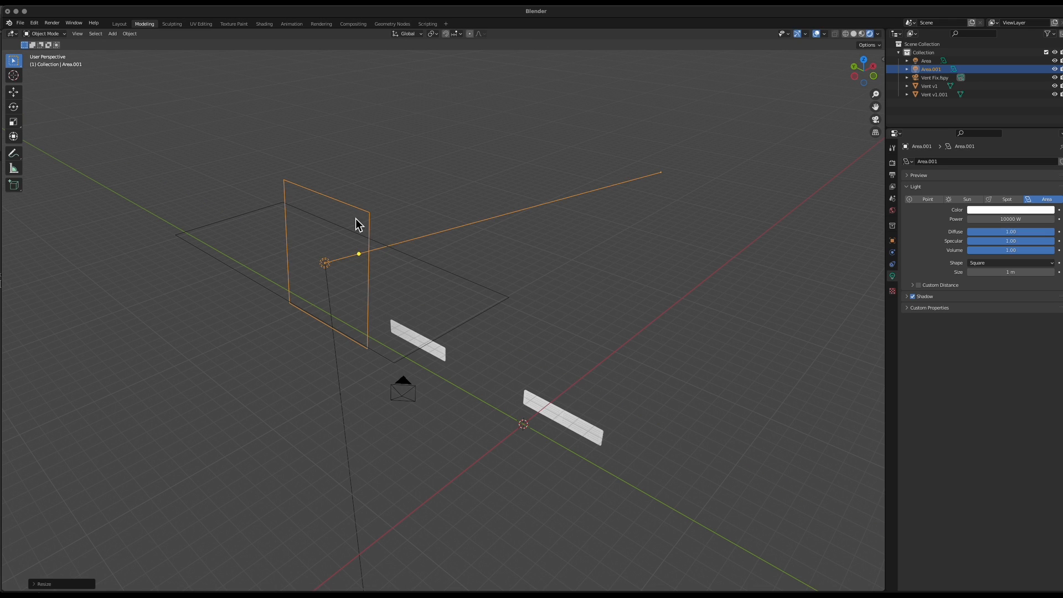
key(g)
click(273, 280)
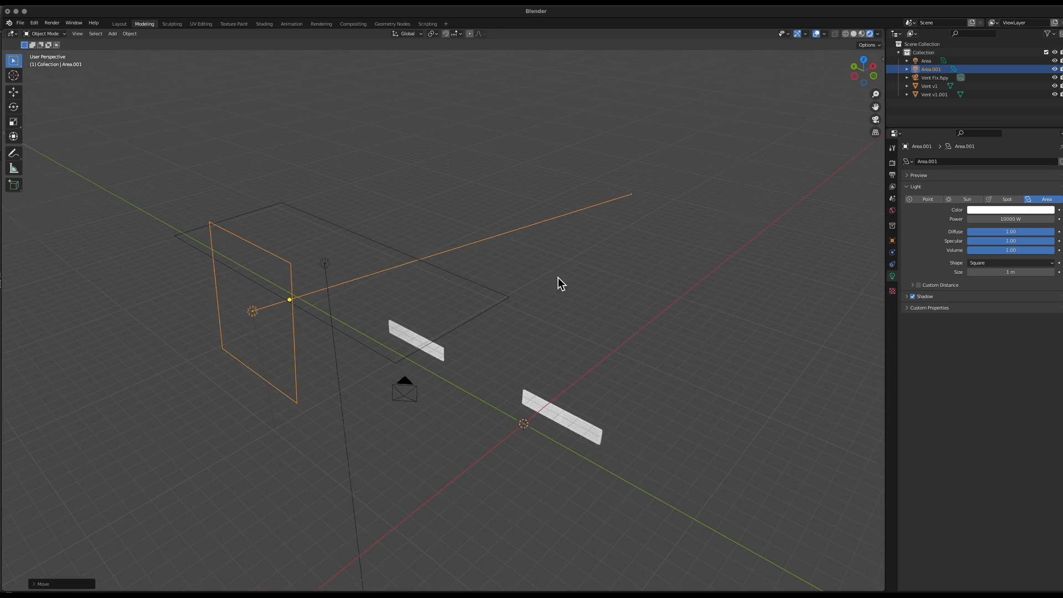
Select both area lights and move them together along the global Z and X axes
middle_drag(558, 277, 411, 248)
shift+click(411, 248)
key(g)
key(z)
click(403, 342)
key(g)
key(x)
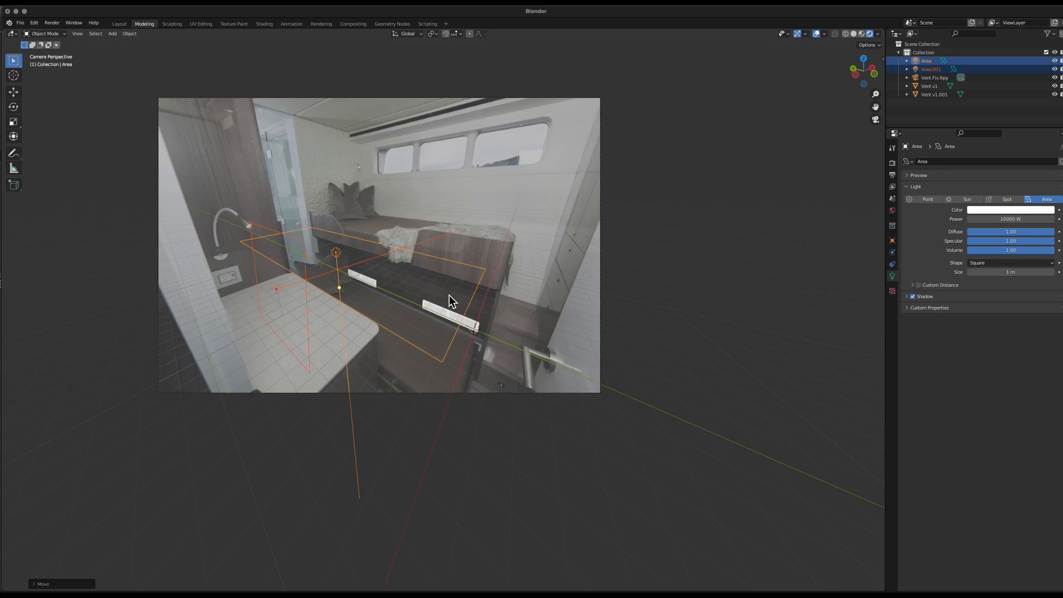
Set the horizontal area light's power to 2000 W and the upright area light's power to 1000 W
scroll(448, 295, up, 5)
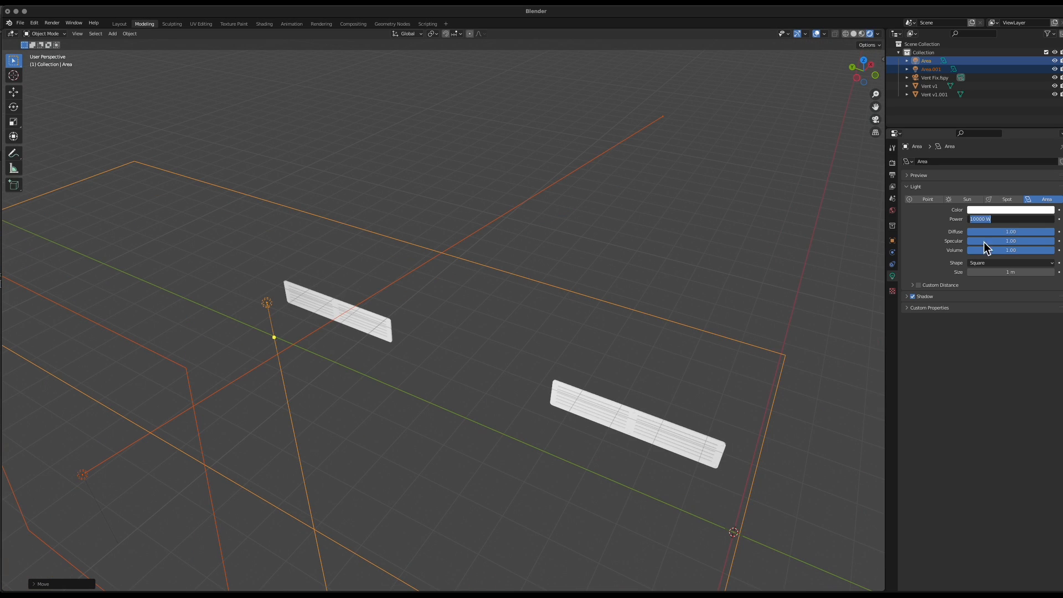
text(2000)
key(Return)
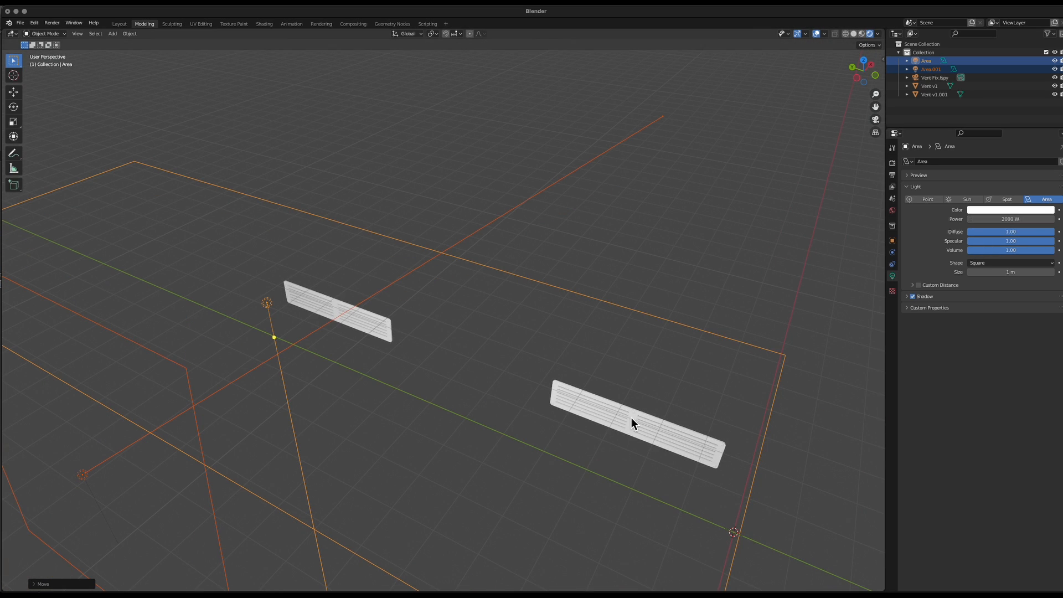
key(KP_0)
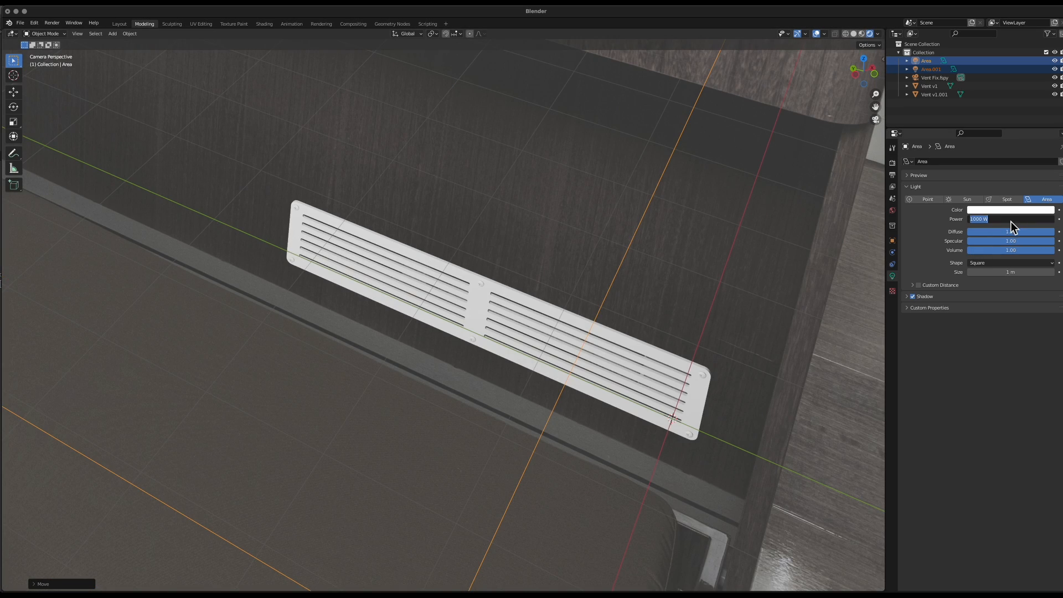
click(938, 68)
double_click(1000, 220)
text(1000)
key(Return)
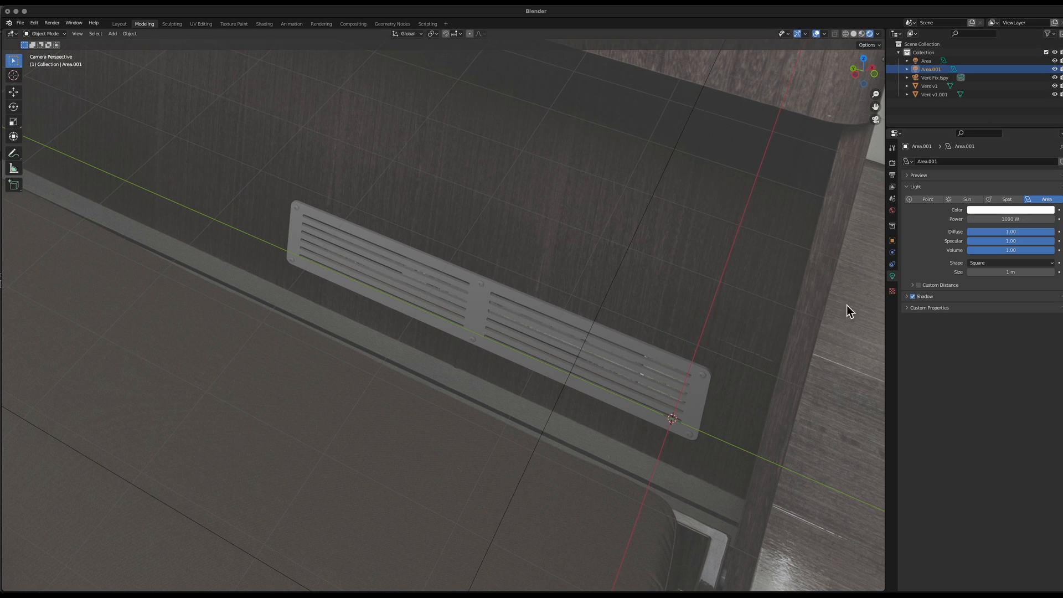
scroll(759, 296, down, 8)
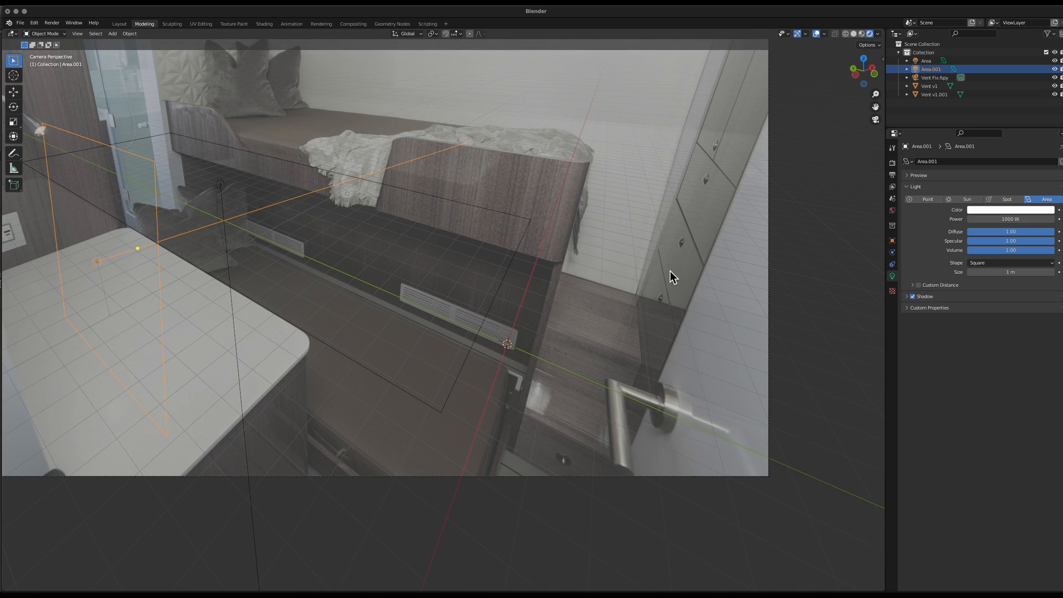
Move the upright area light closer to the vents
key(g)
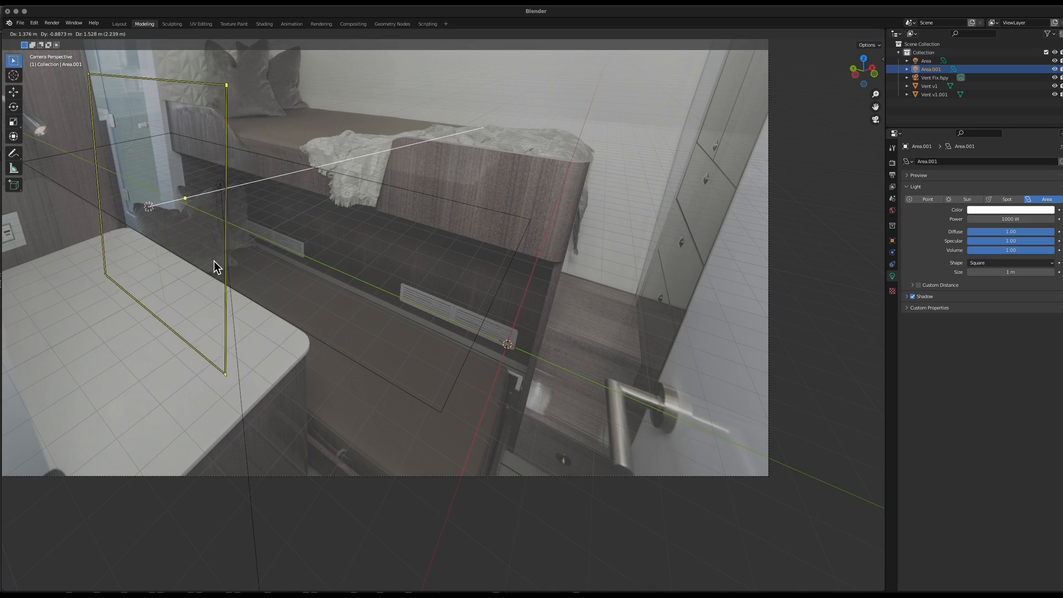
click(268, 308)
middle_drag(269, 309, 466, 346)
Select the horizontal area light, reposition it freely, and raise it along the global Z axis
scroll(494, 351, down, 3)
click(608, 396)
key(g)
click(630, 401)
middle_drag(631, 400, 576, 354)
key(g)
key(z)
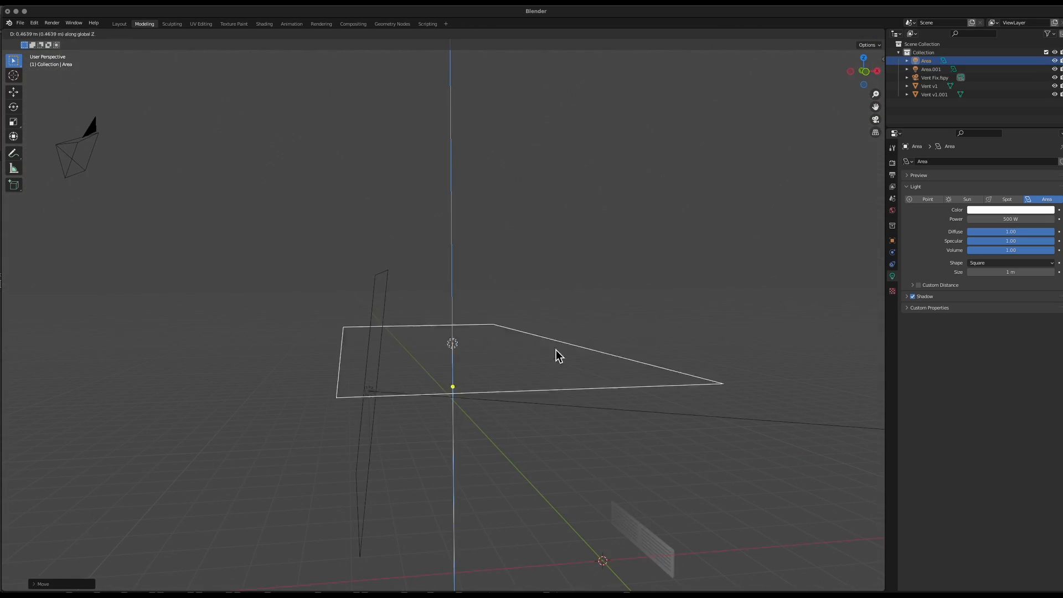
click(557, 342)
key(KP_0)
scroll(495, 302, up, 4)
middle_drag(598, 260, 663, 160)
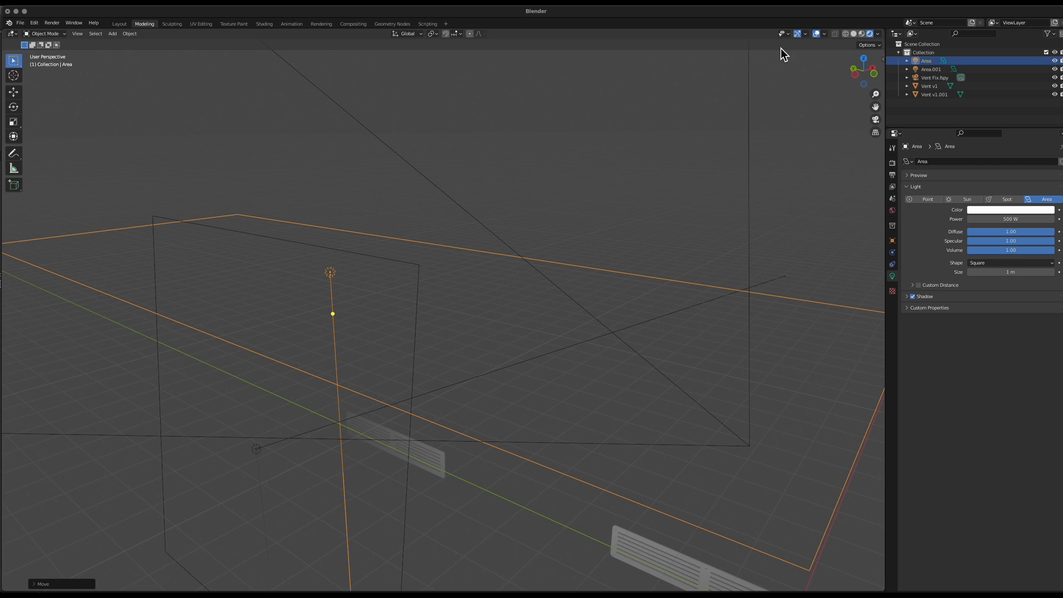
Select both vents and set the satin steel material's Metallic to 0.277 and Roughness to 0.118
key(KP_0)
click(577, 453)
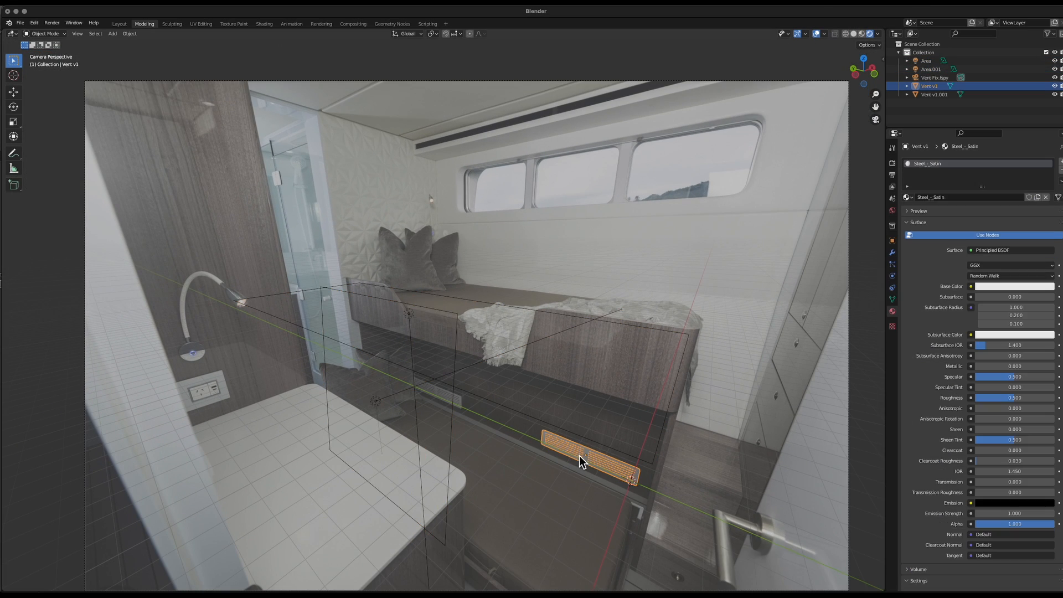
shift+click(452, 397)
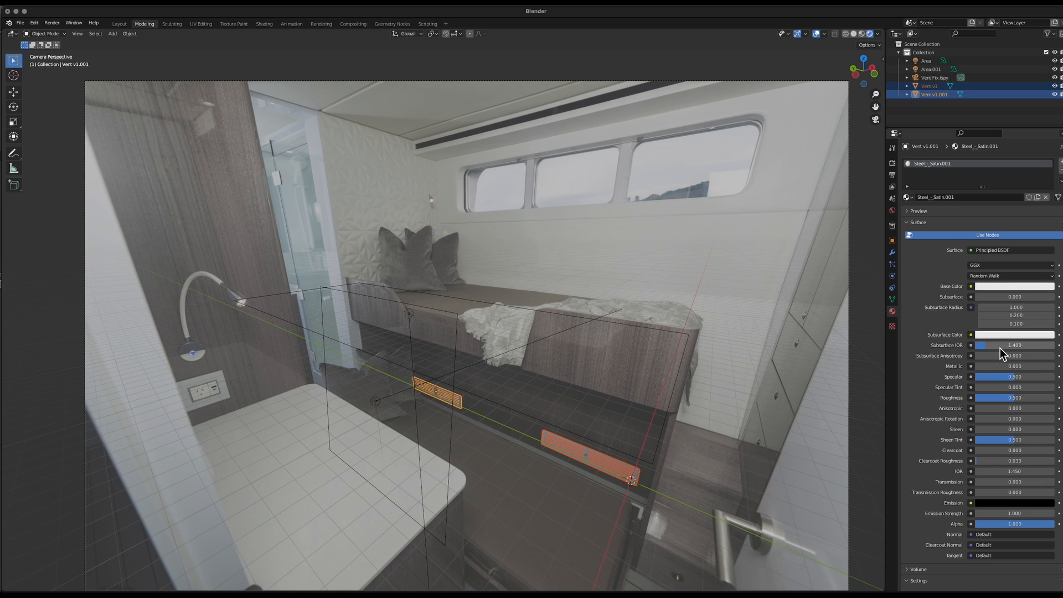
drag(984, 368, 976, 368)
drag(1015, 397, 1007, 398)
scroll(1014, 432, down, 2)
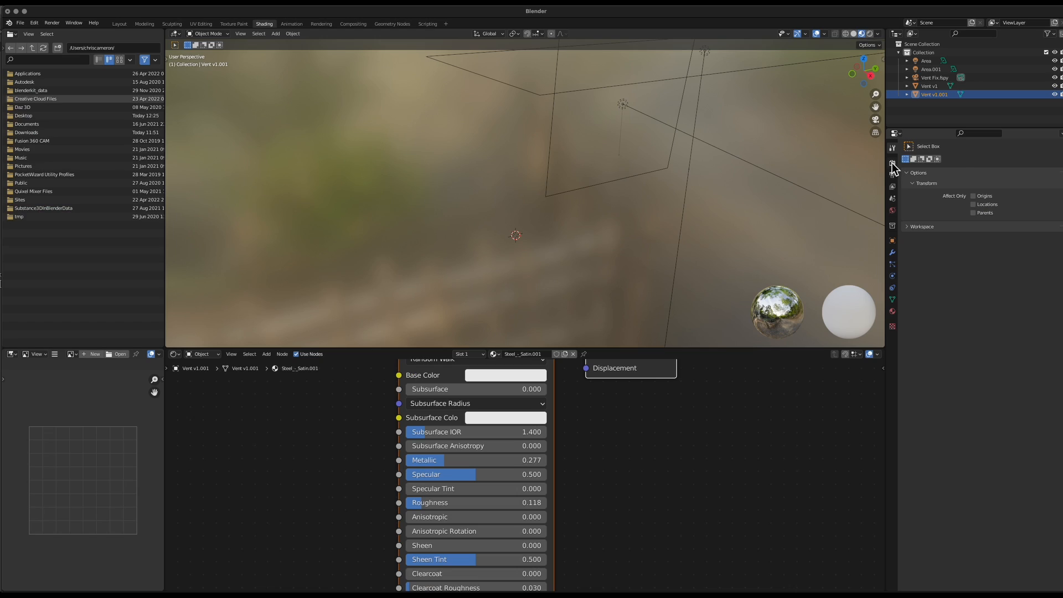
Change the scene's render engine to Cycles
click(892, 163)
click(1040, 163)
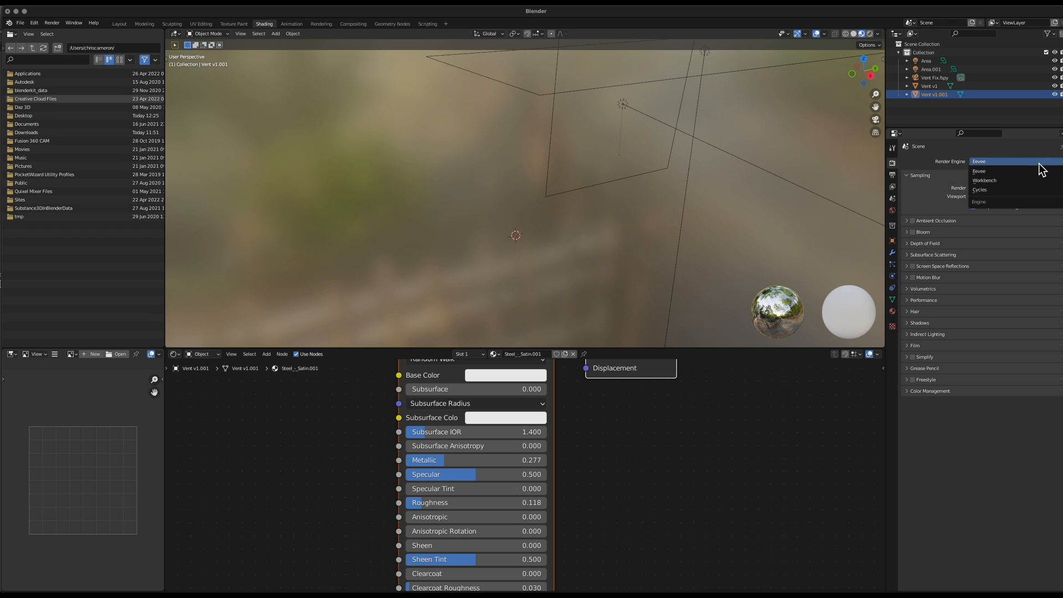
click(995, 190)
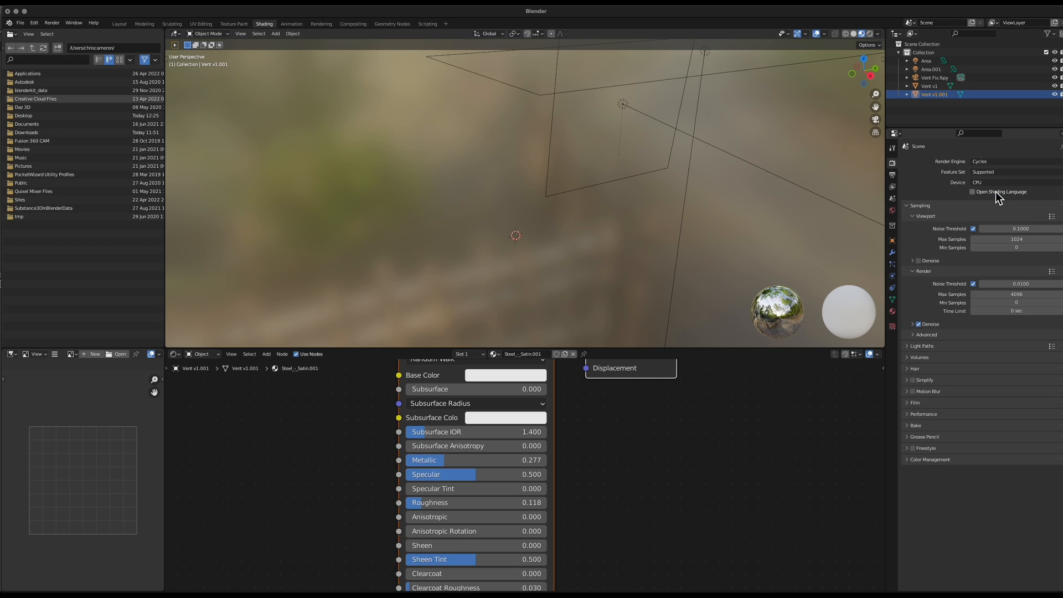
Enable a transparent background in the Film render settings
click(914, 335)
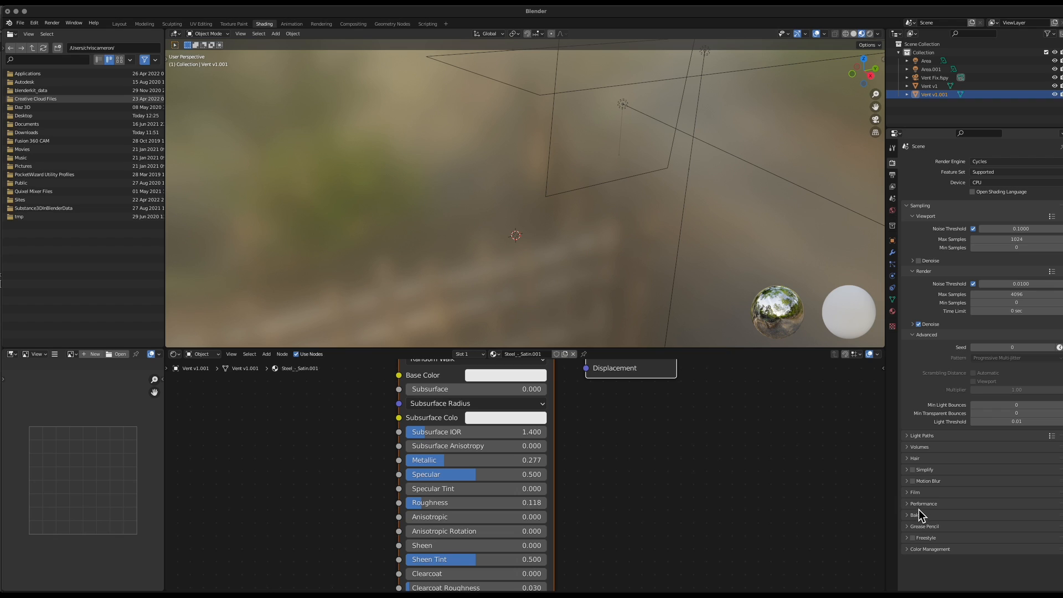
click(914, 493)
scroll(981, 520, down, 2)
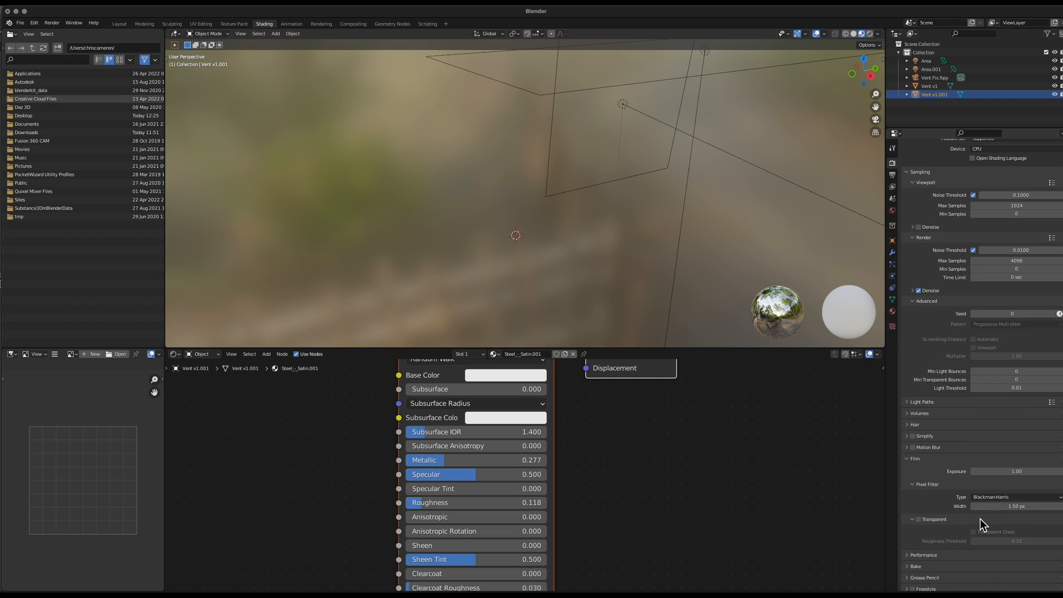
scroll(980, 519, down, 1)
click(919, 504)
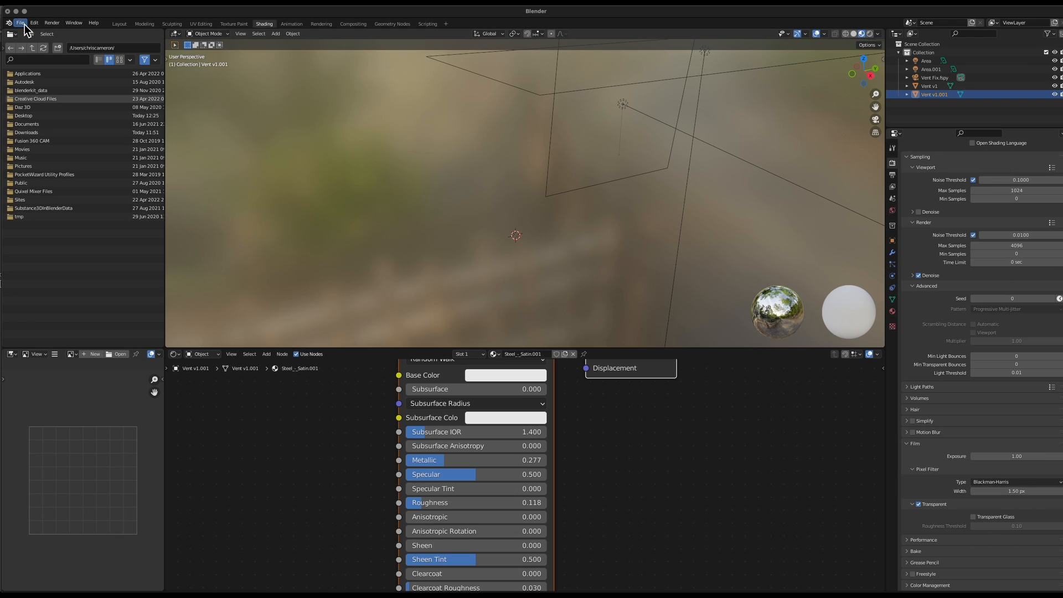
Render the image and save the result as untitled.png in the Vent fix folder in RGBA PNG format
click(51, 24)
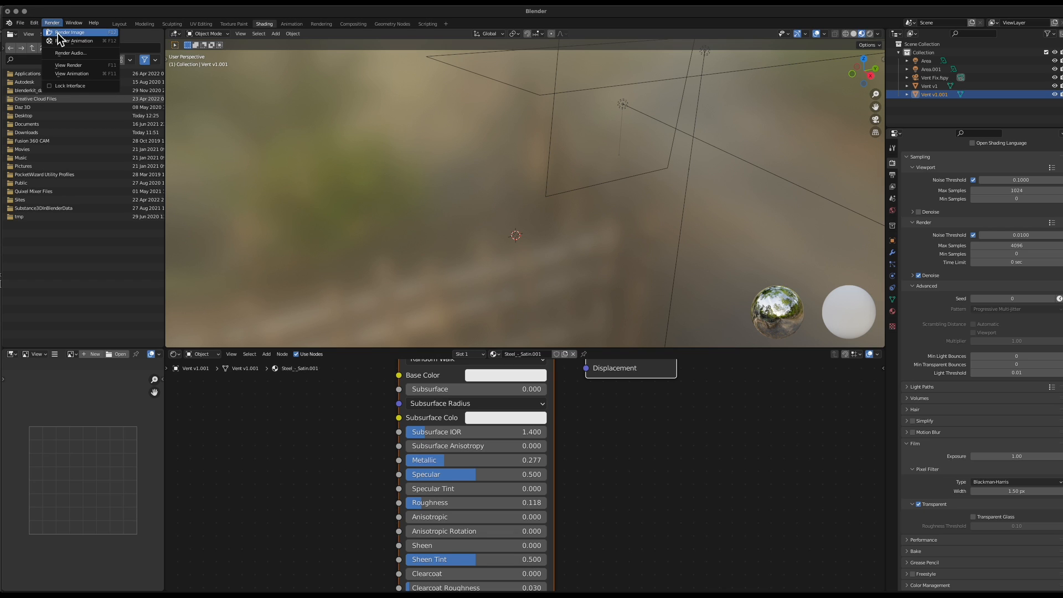
click(58, 33)
click(72, 23)
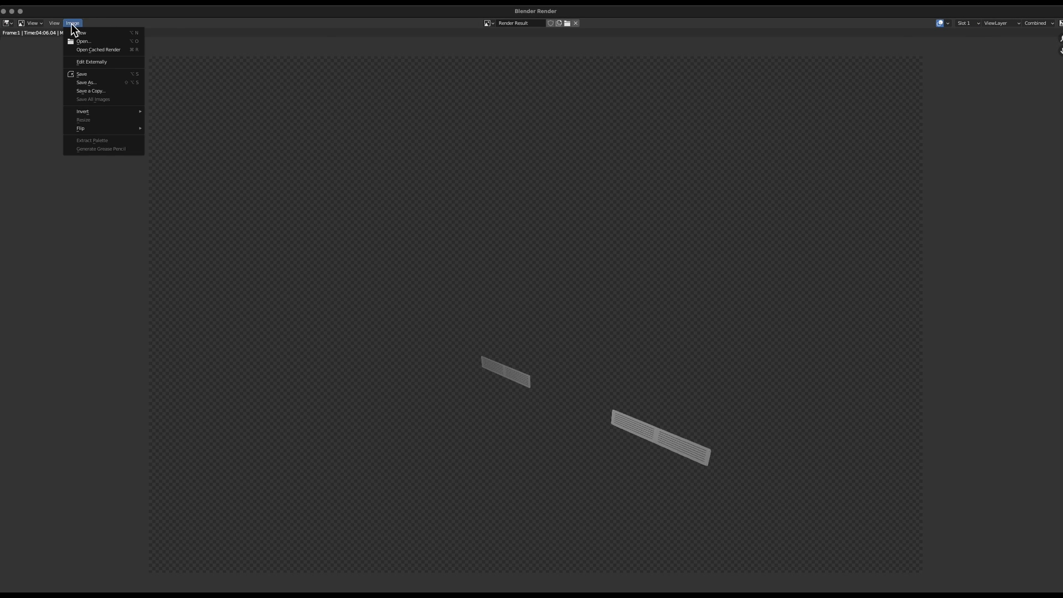
click(85, 82)
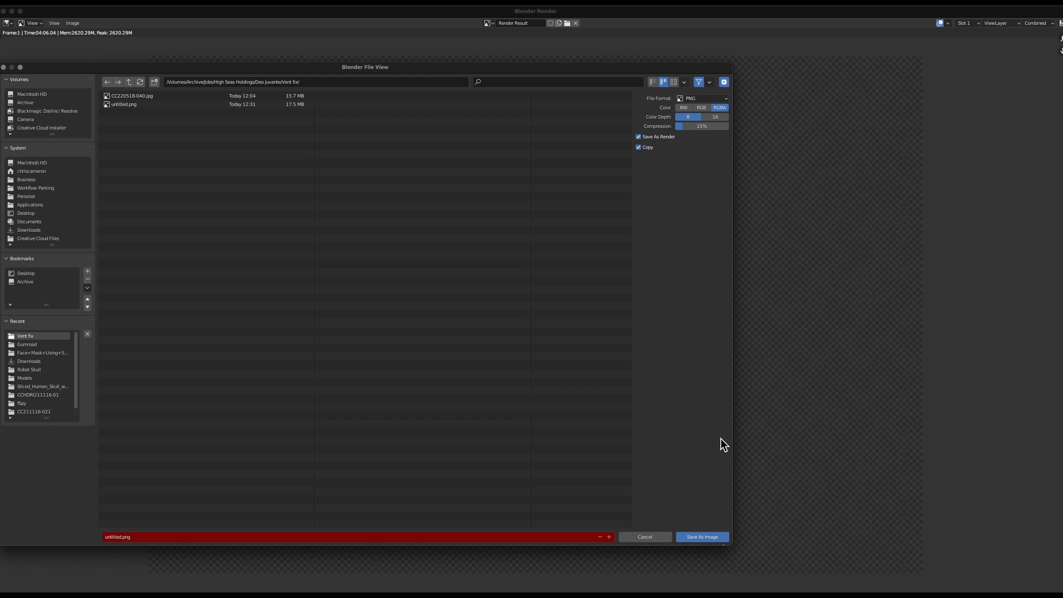
click(702, 537)
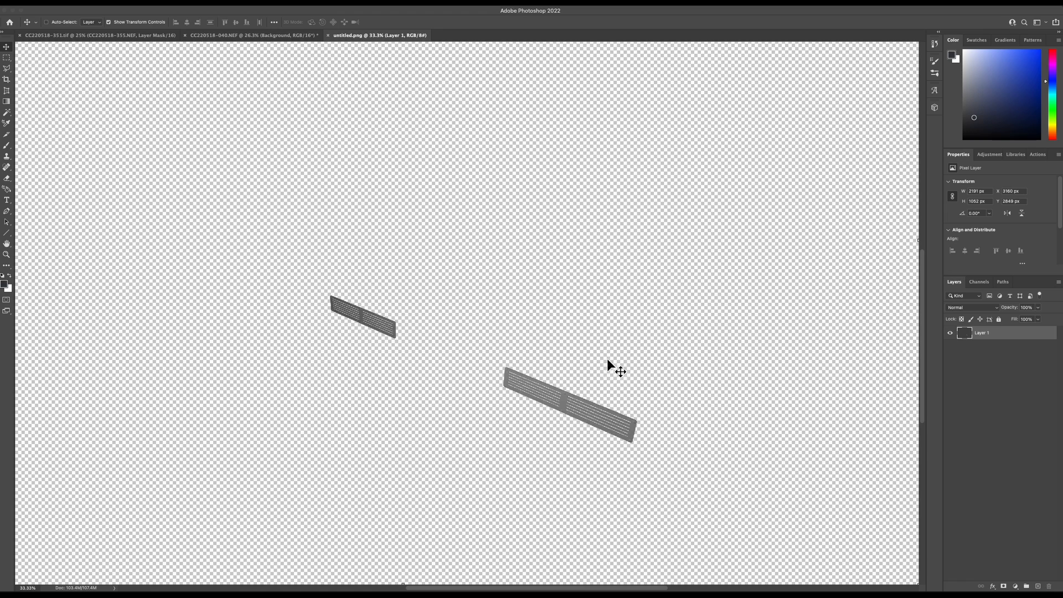
Switch to Photoshop and move the rendered vents layer in untitled.png
drag(652, 369, 558, 404)
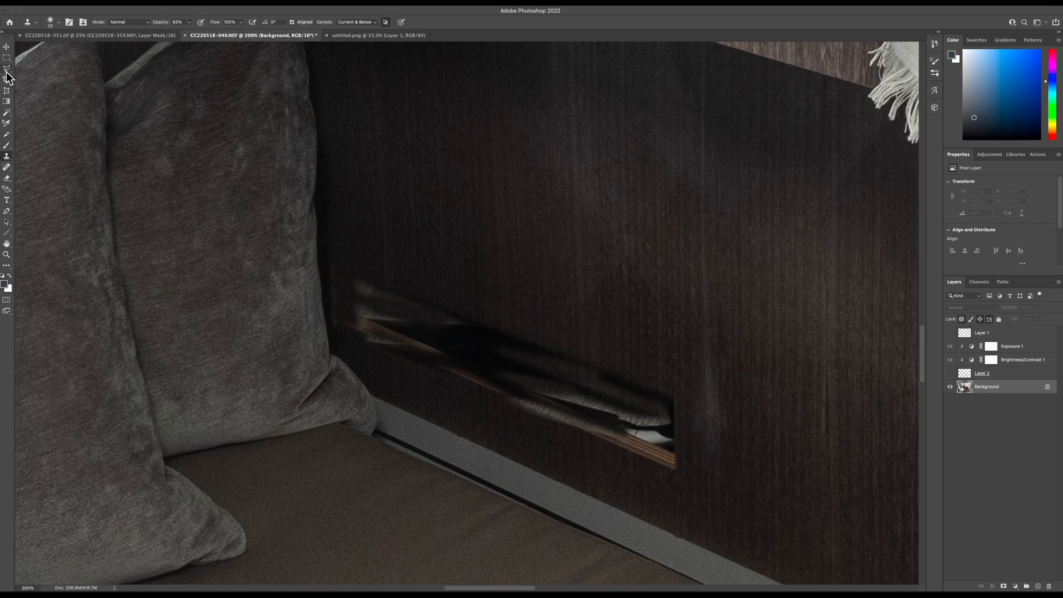
Select the part of the pillow that overlaps the vent with the Polygonal Lasso along the pillow's edge, and feather the selection
key(l)
drag(321, 237, 333, 314)
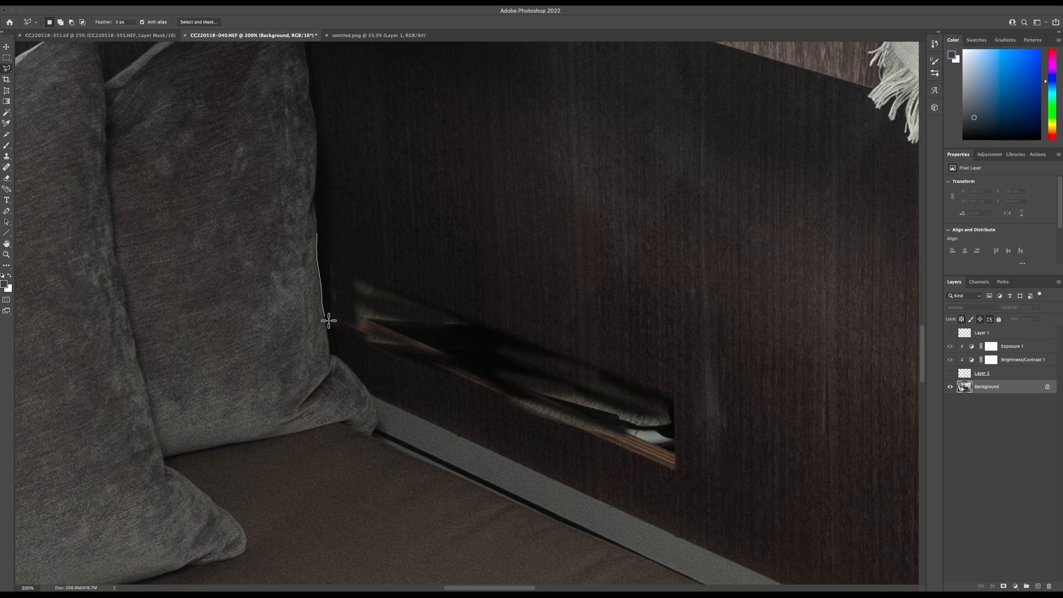
mouse_move(333, 353)
mouse_down()
mouse_move(340, 360)
mouse_move(237, 384)
mouse_move(158, 164)
mouse_up()
click(169, 2)
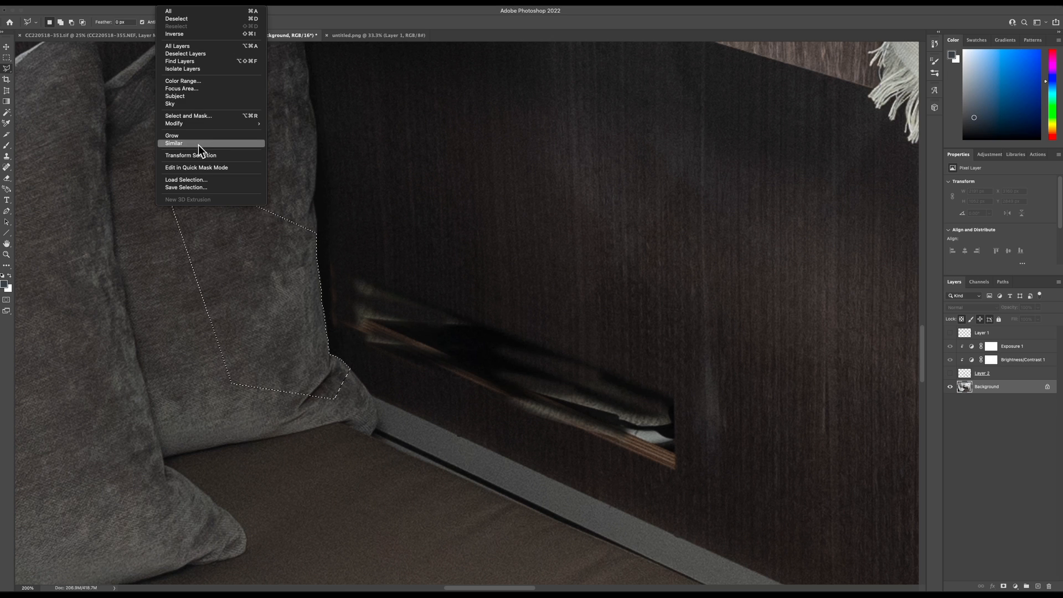
mouse_move(244, 123)
click(288, 154)
key(Return)
Show the vents on Layer 2 and add a layer mask from the selection so the pillow covers the vent's end
click(950, 374)
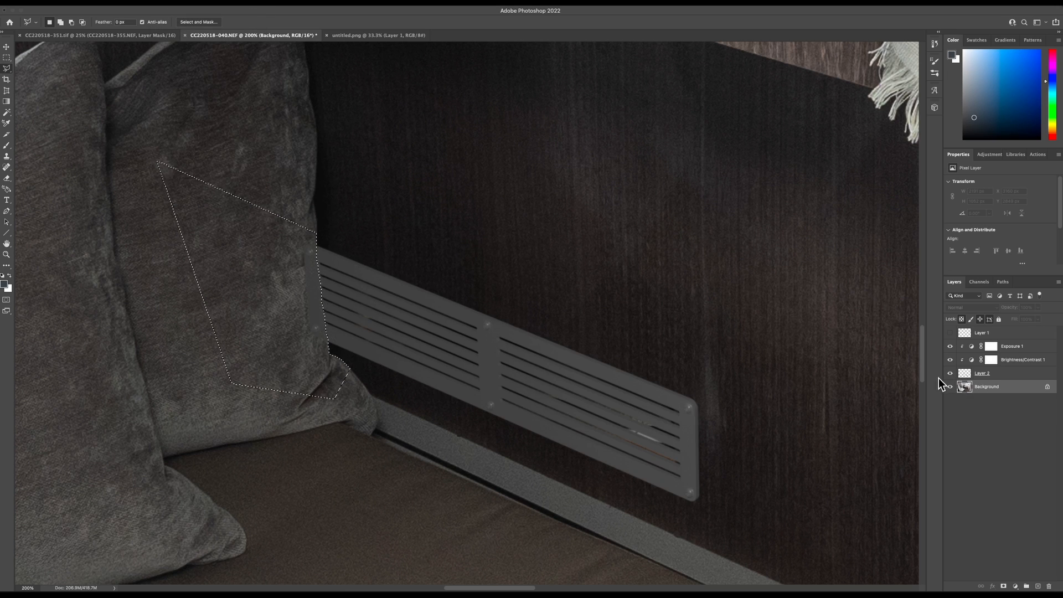
click(985, 373)
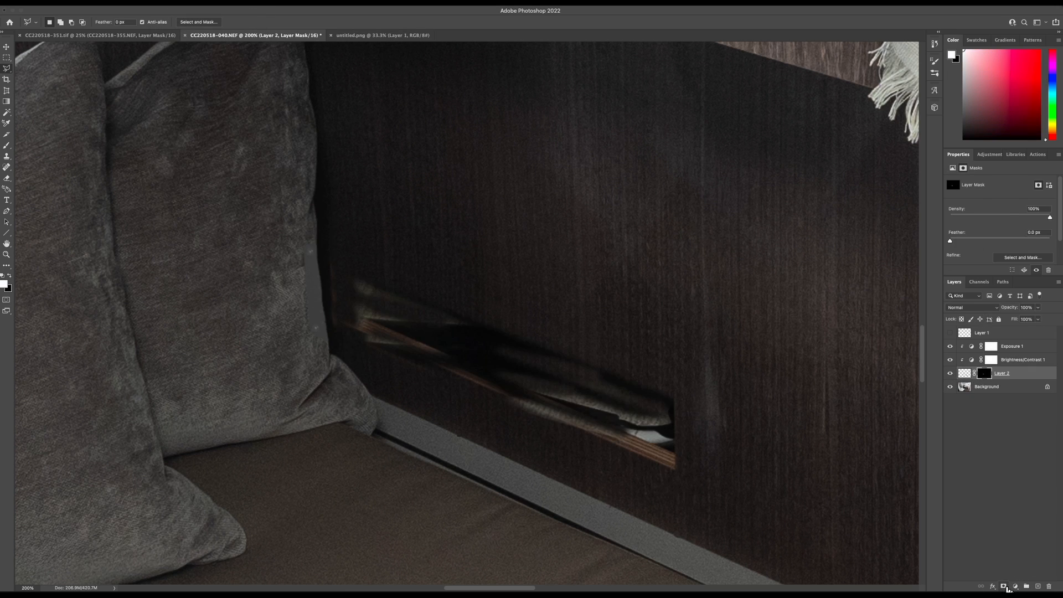
click(1004, 586)
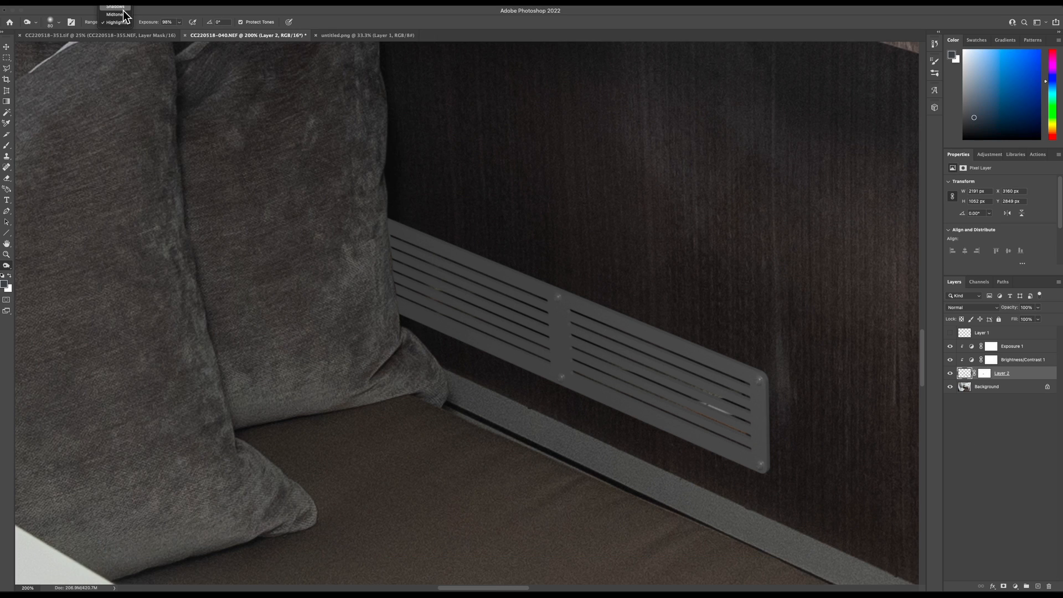
Choose the Burn tool with its range set to Midtones for the vents layer
right_click(7, 266)
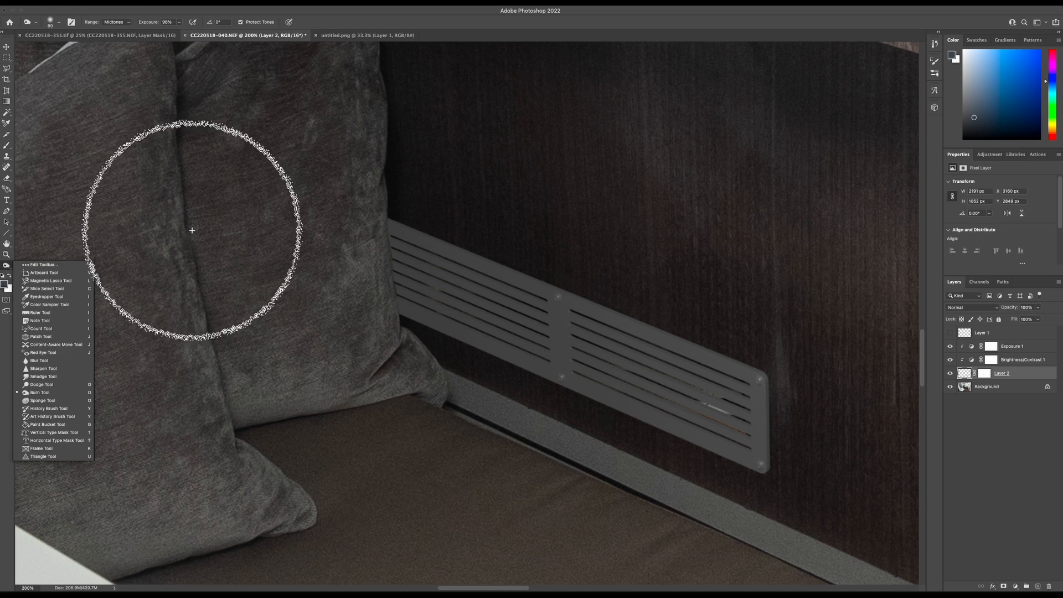
click(7, 267)
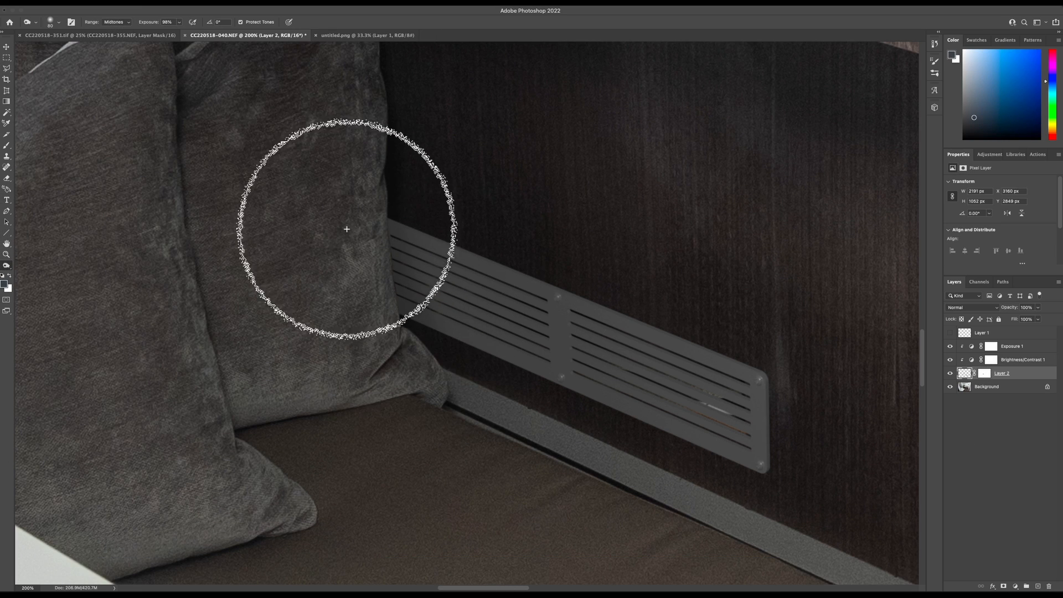
Save the composite as CC220518-040.tif and toggle Layer 2's visibility to compare the whole cabin photo with and without the vents
key(super+0)
key(super+s)
click(950, 375)
click(950, 375)
click(951, 375)
click(950, 375)
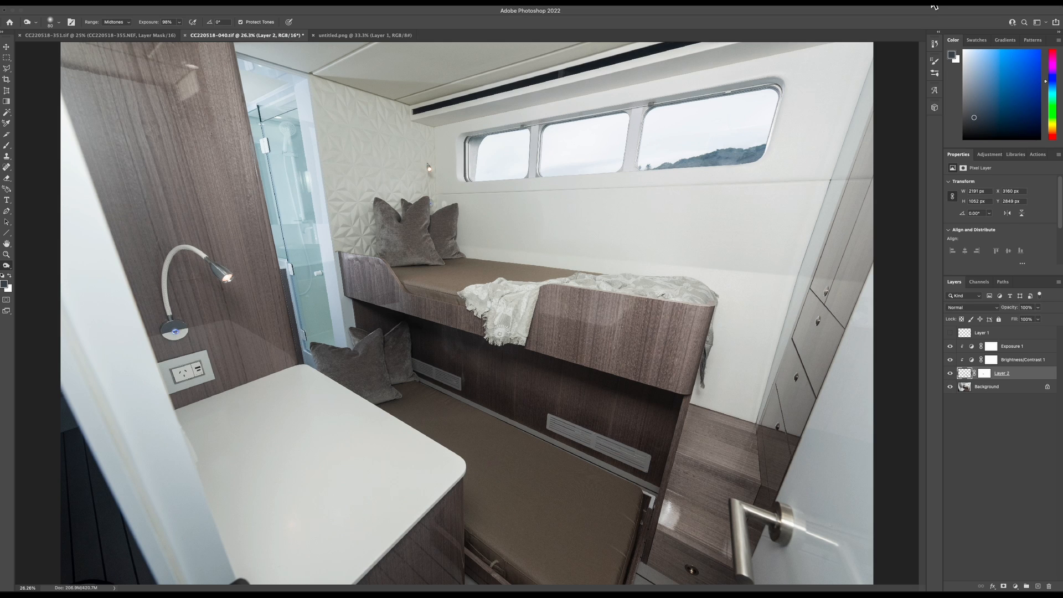